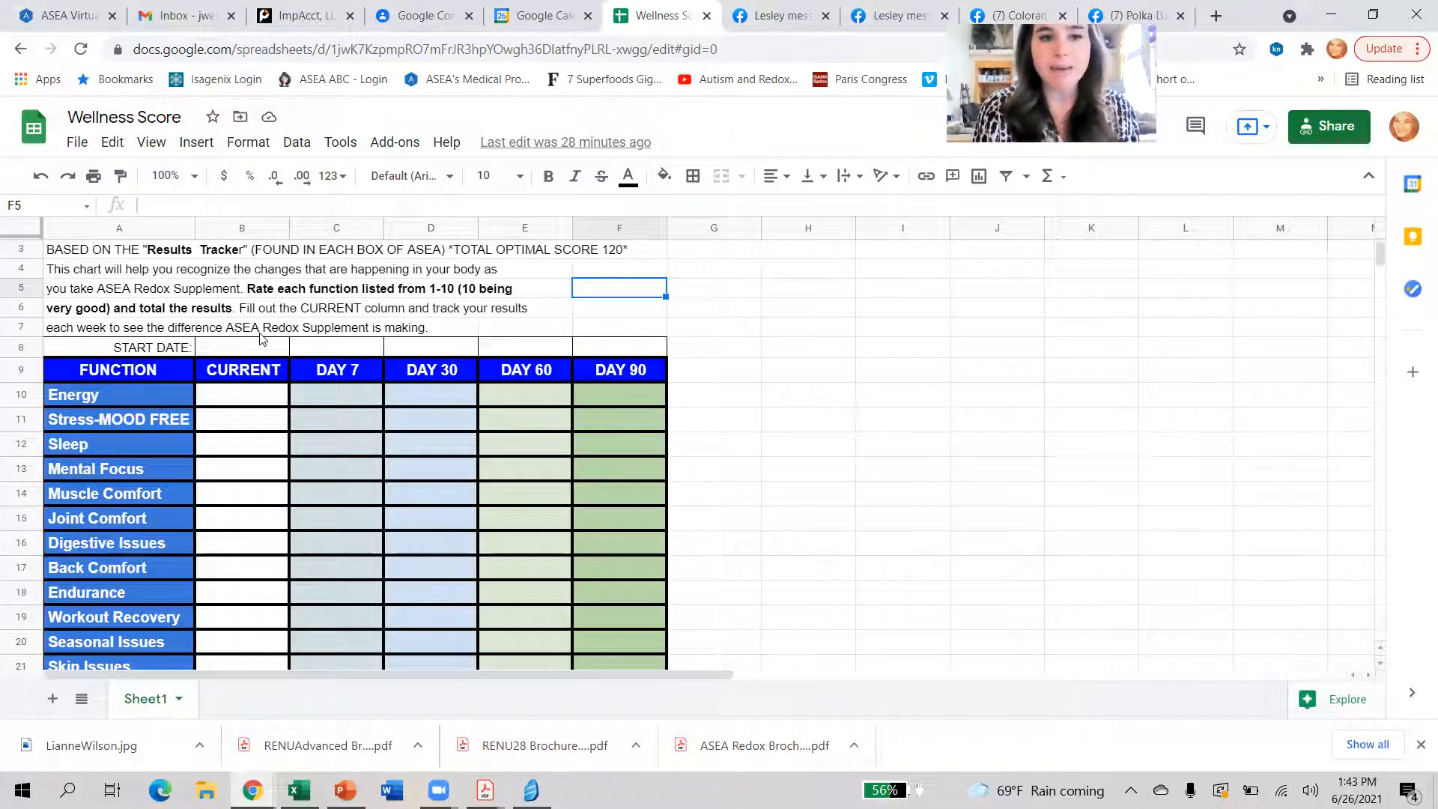
# - Examine the wellness chart's CURRENT column from the Energy row down to the Total row
pyautogui.click(239, 402)
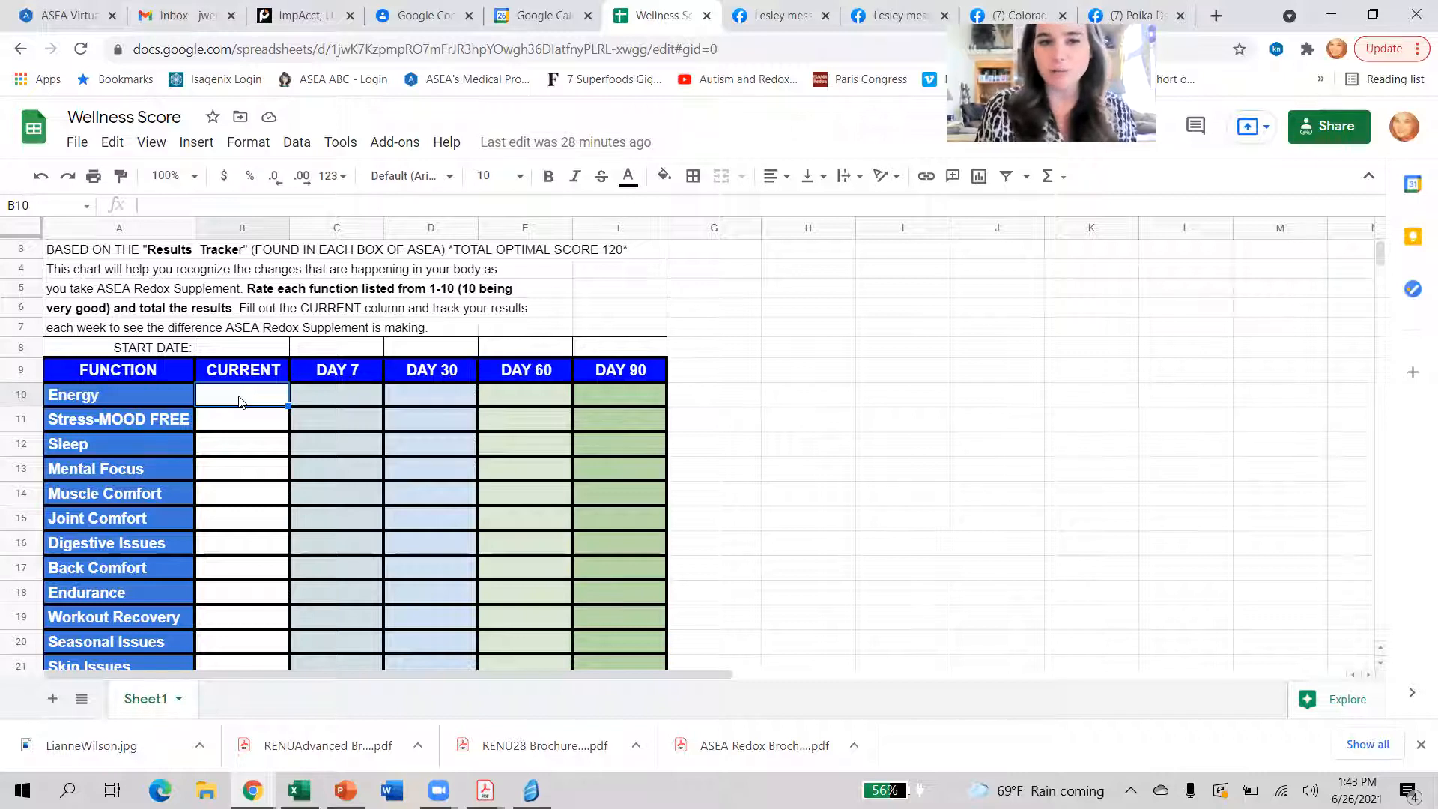
pyautogui.press('Down')
pyautogui.press('Down')
pyautogui.press('Down')
pyautogui.press('Down')
pyautogui.press('Down')
pyautogui.press('Down')
pyautogui.press('Down')
pyautogui.press('Down')
pyautogui.press('Down')
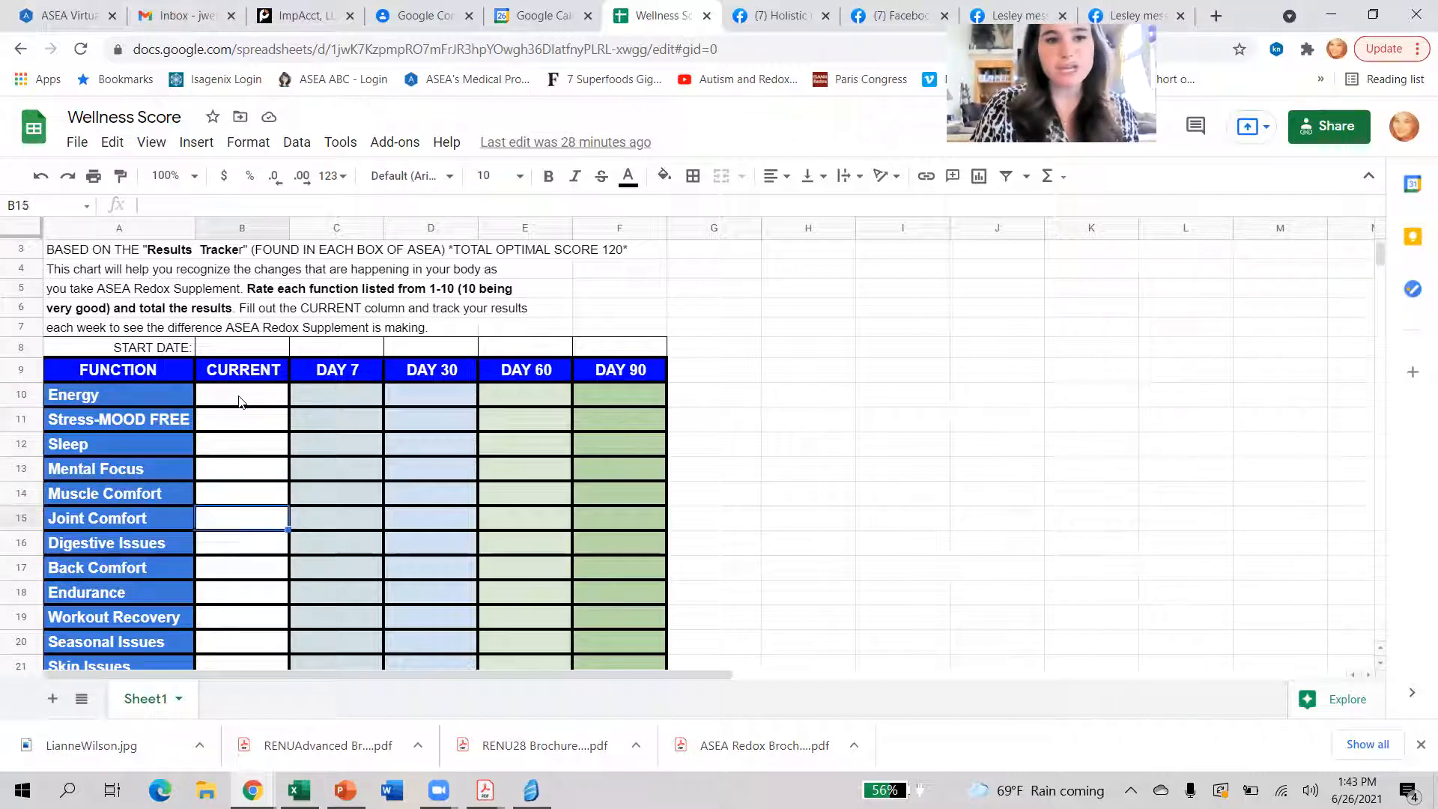
pyautogui.press('Down')
pyautogui.press('Down')
pyautogui.press('Down')
pyautogui.press('Down')
pyautogui.press('Down')
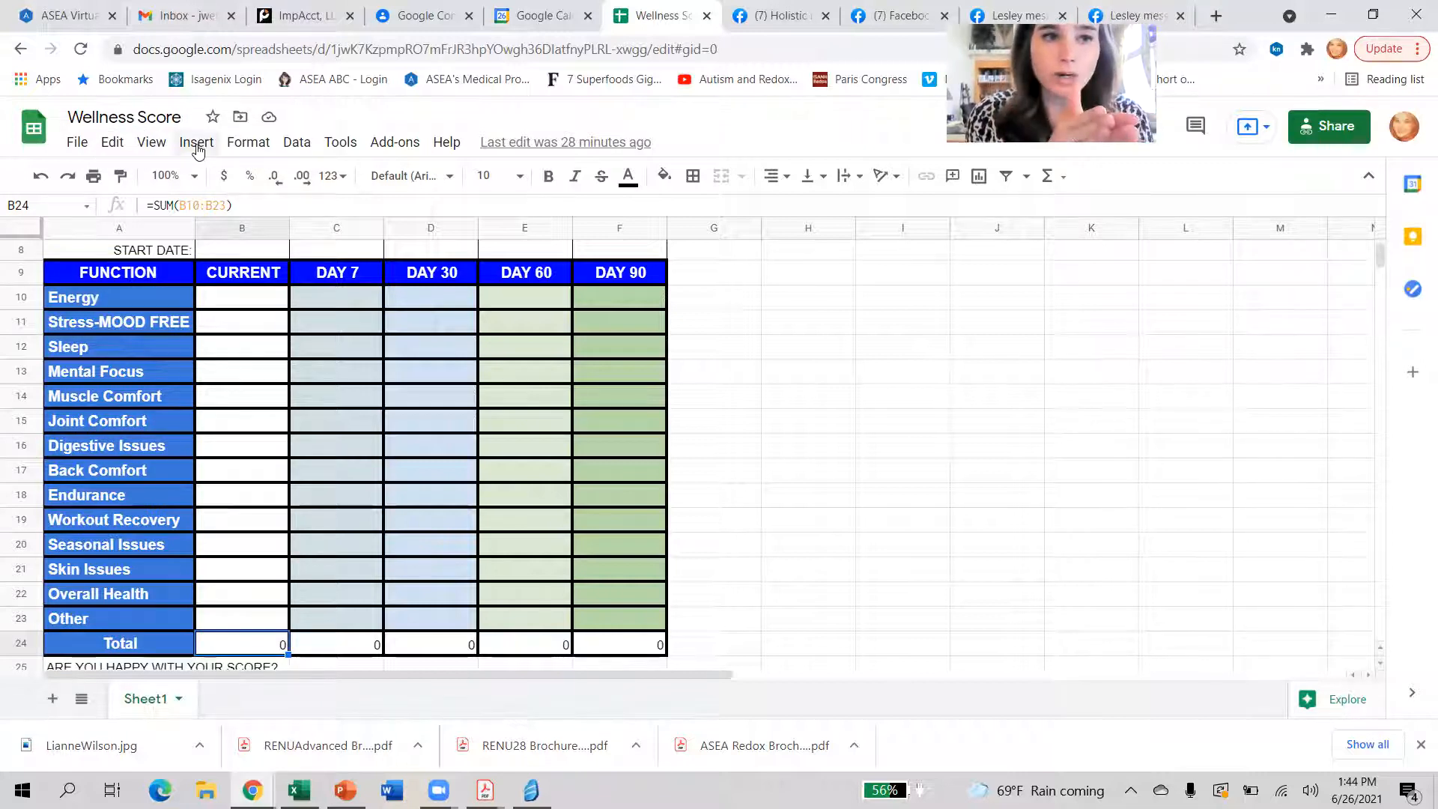
# - Start a copy of the Wellness Score spreadsheet and enter the client's full name as its name
pyautogui.click(78, 143)
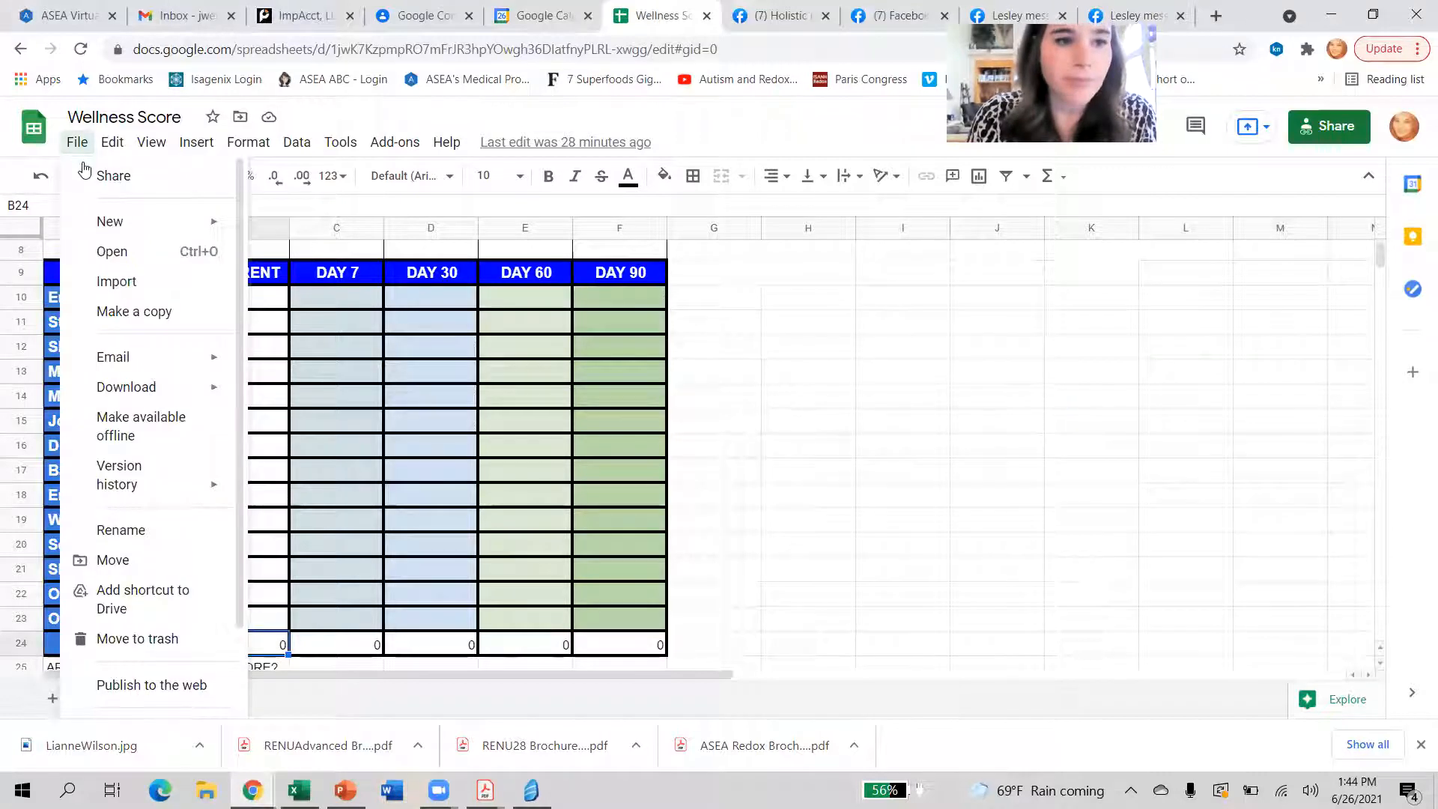
pyautogui.click(123, 314)
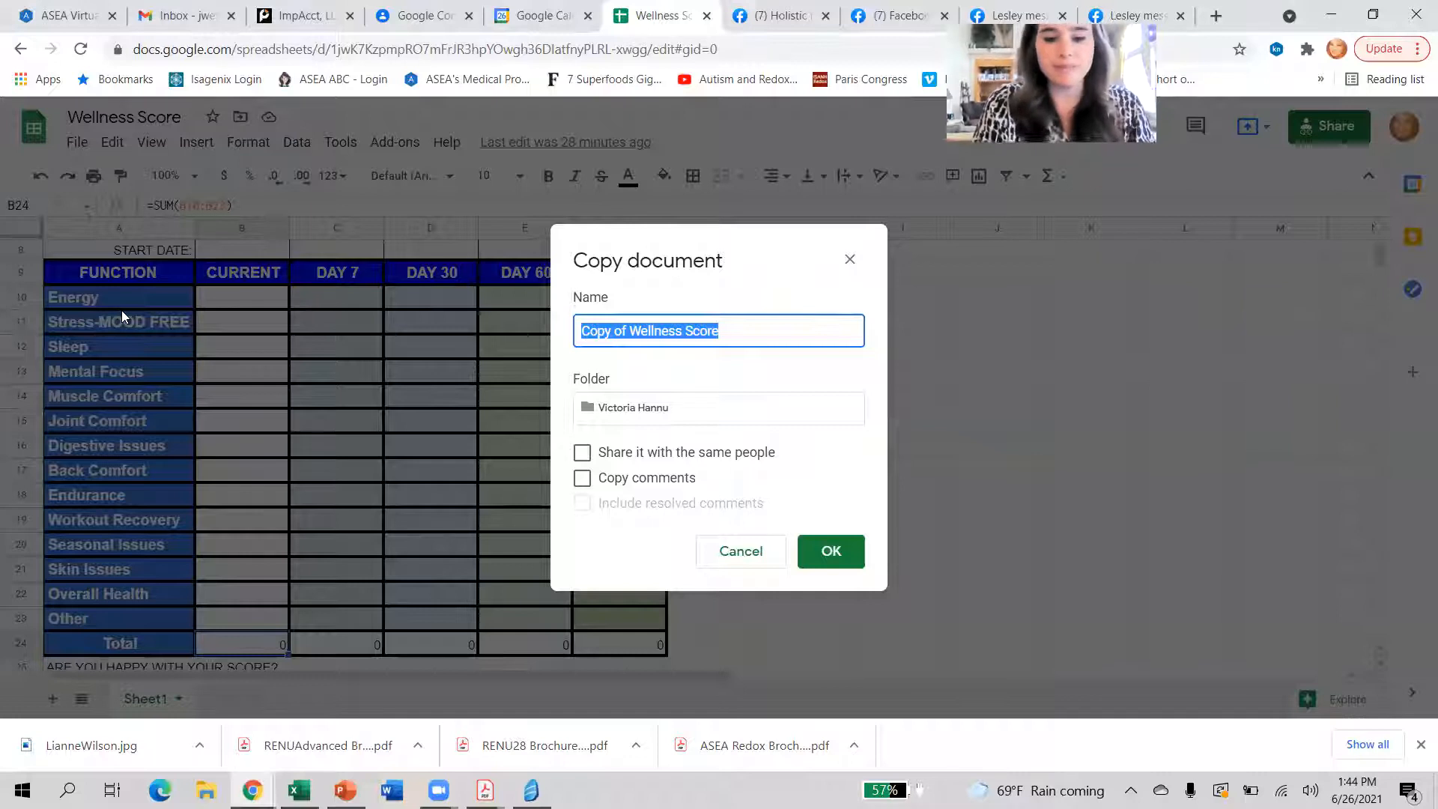
pyautogui.write('Bob')
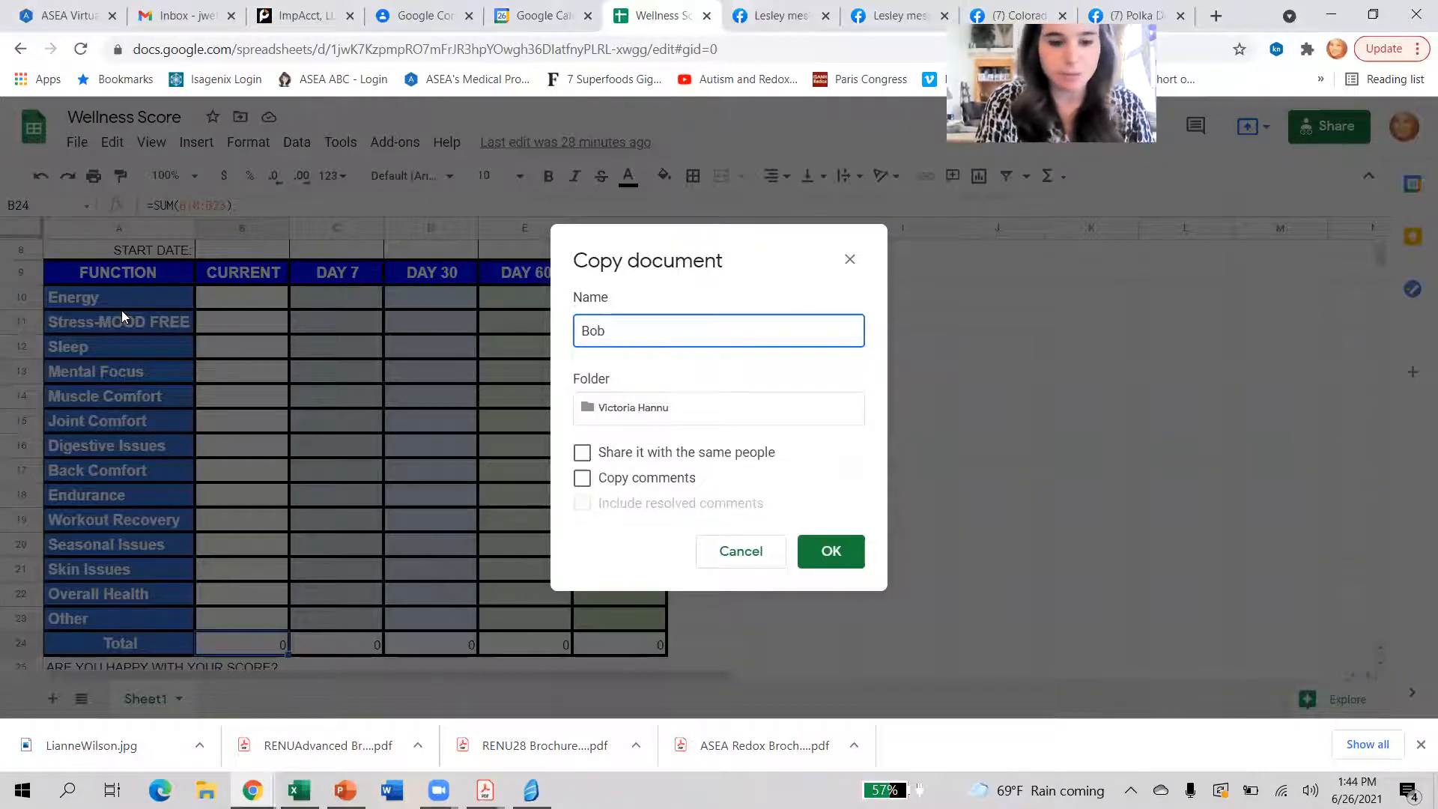
pyautogui.write(' Smith')
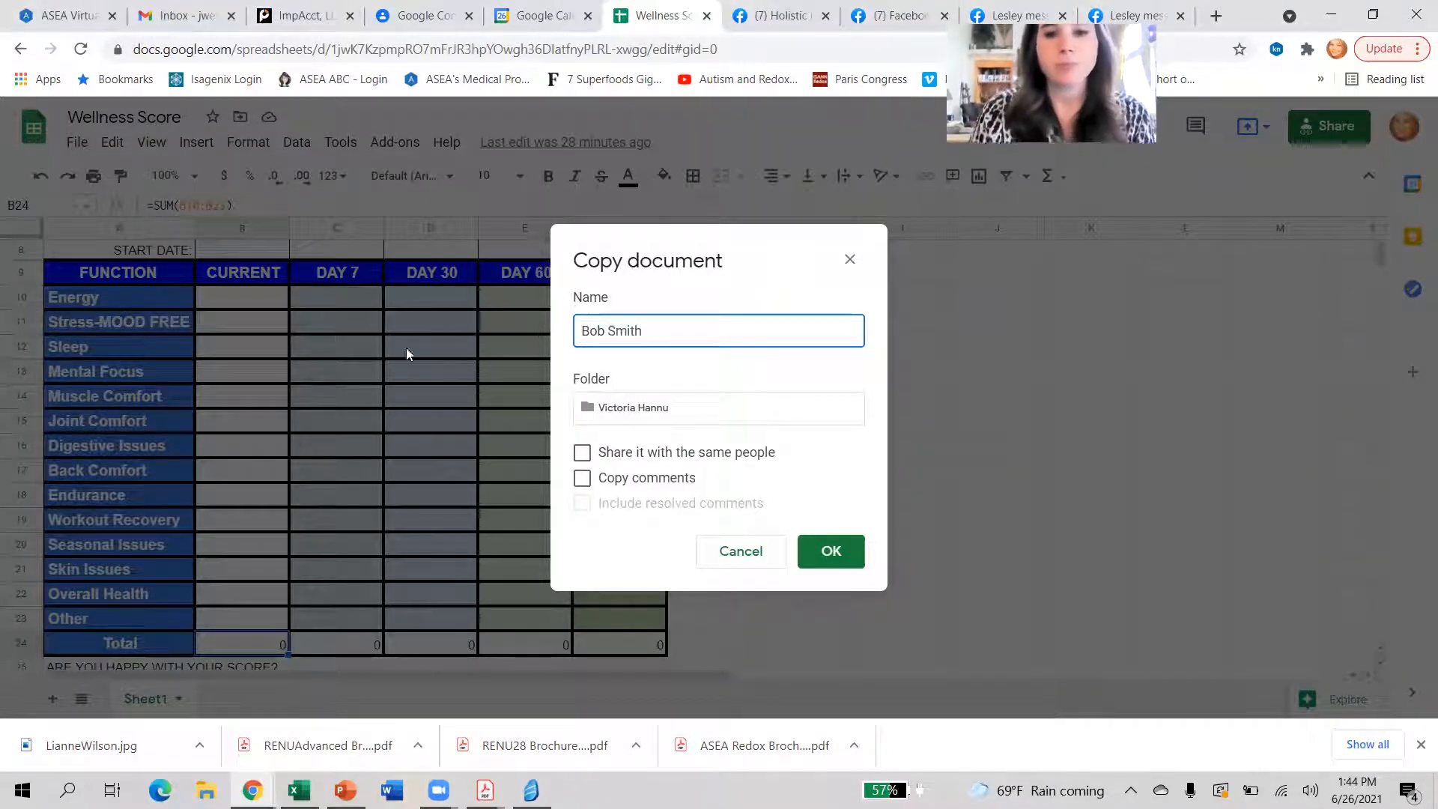
# - Create a folder in My Drive named with the client's full name and save the spreadsheet copy in it
pyautogui.click(751, 409)
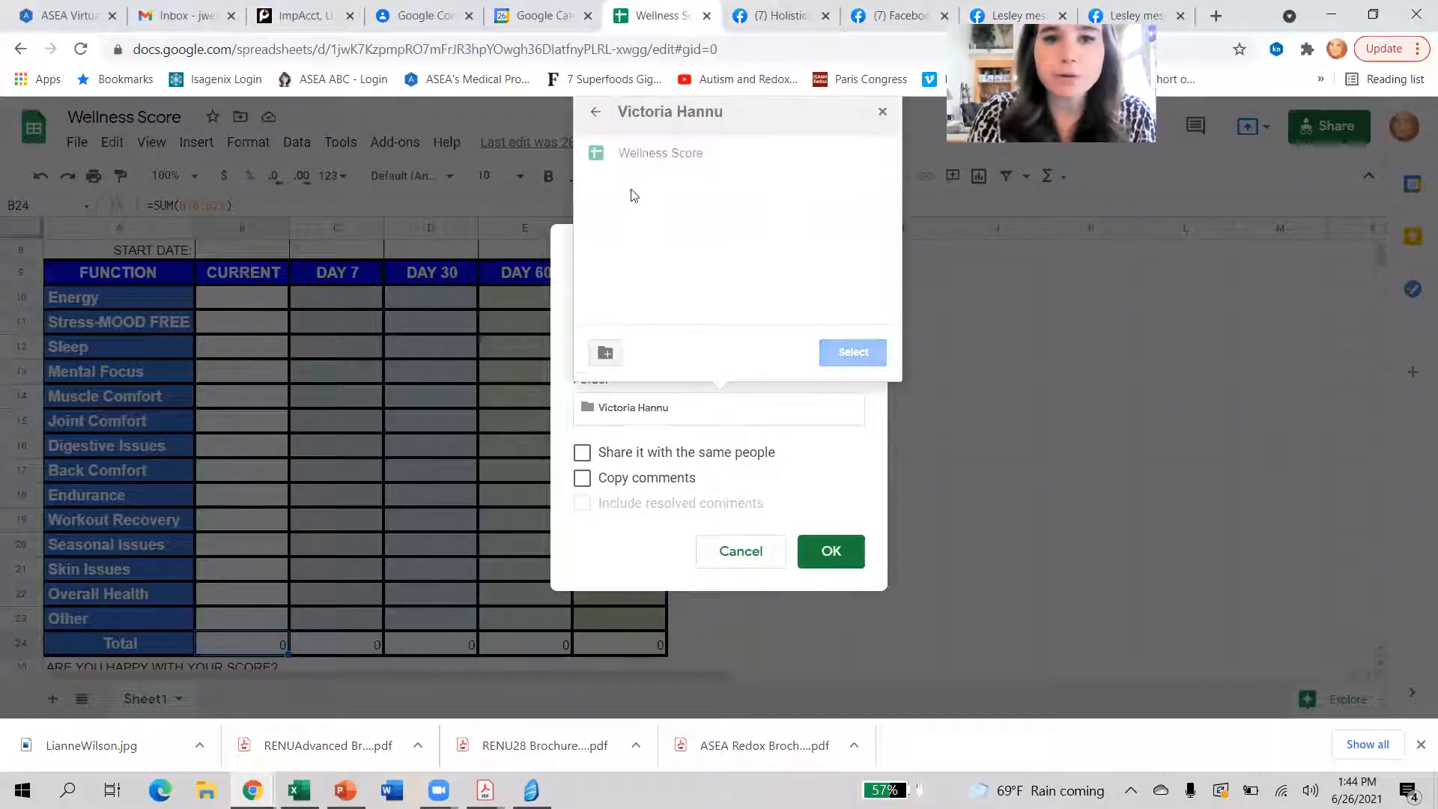
pyautogui.click(596, 114)
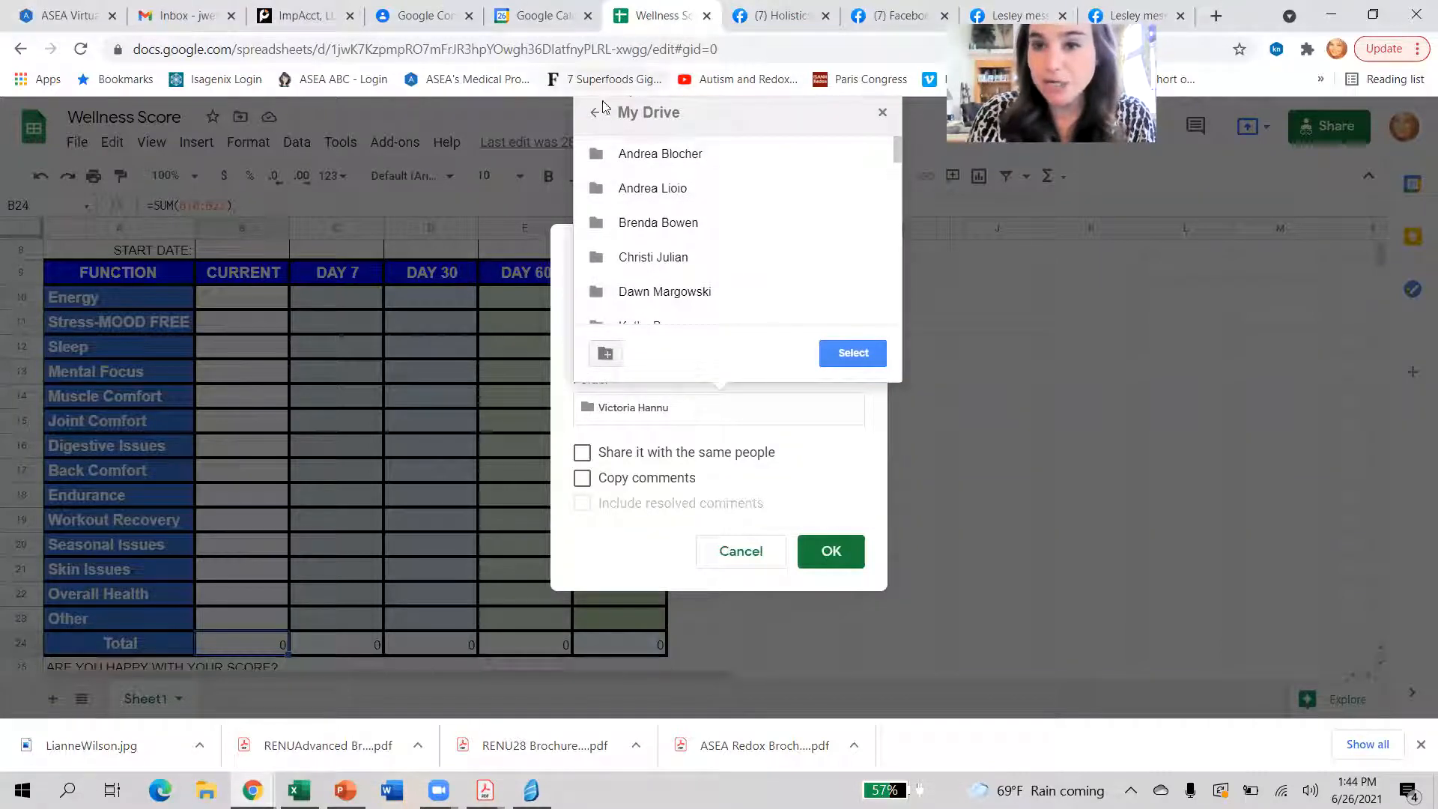
pyautogui.click(607, 357)
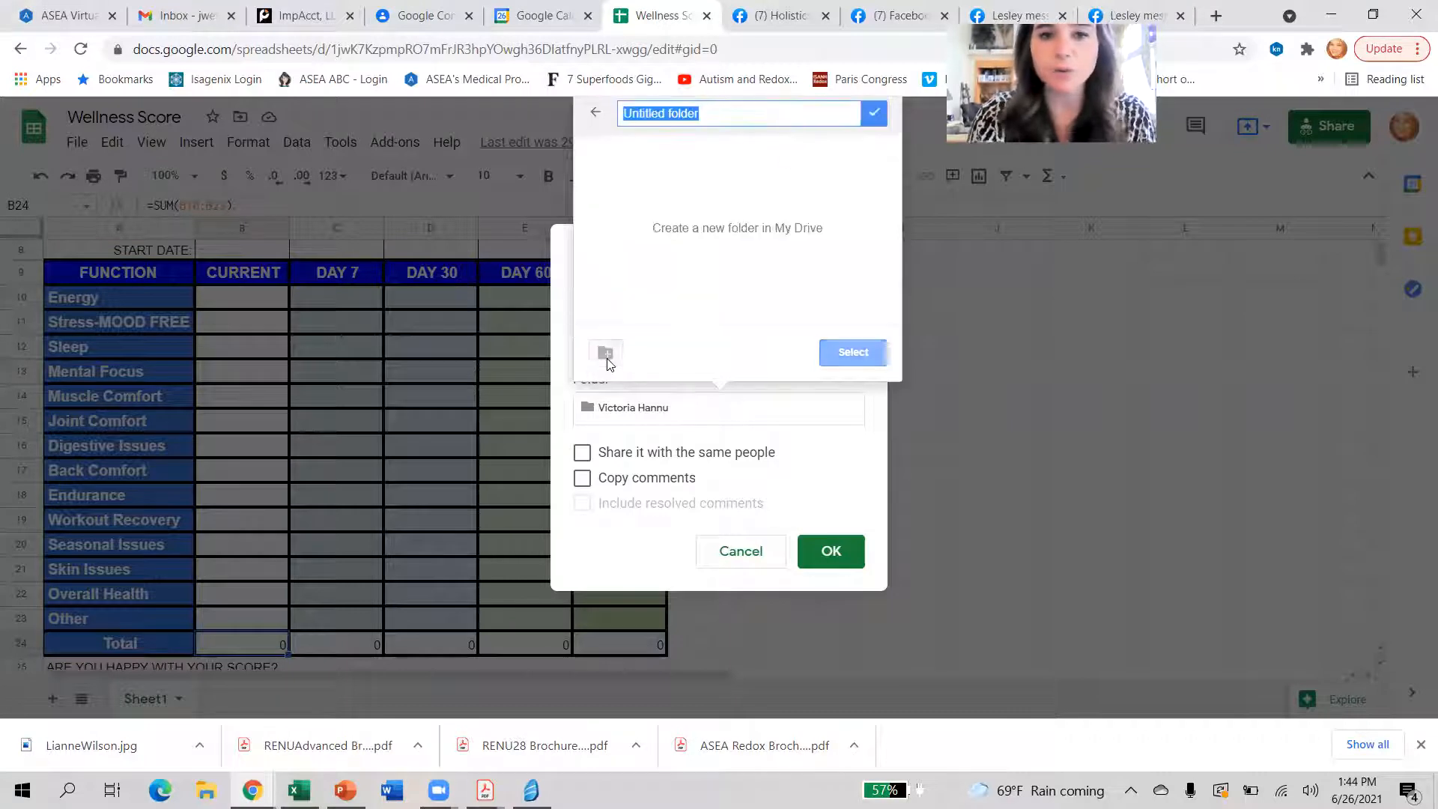
pyautogui.write('Bob Smith')
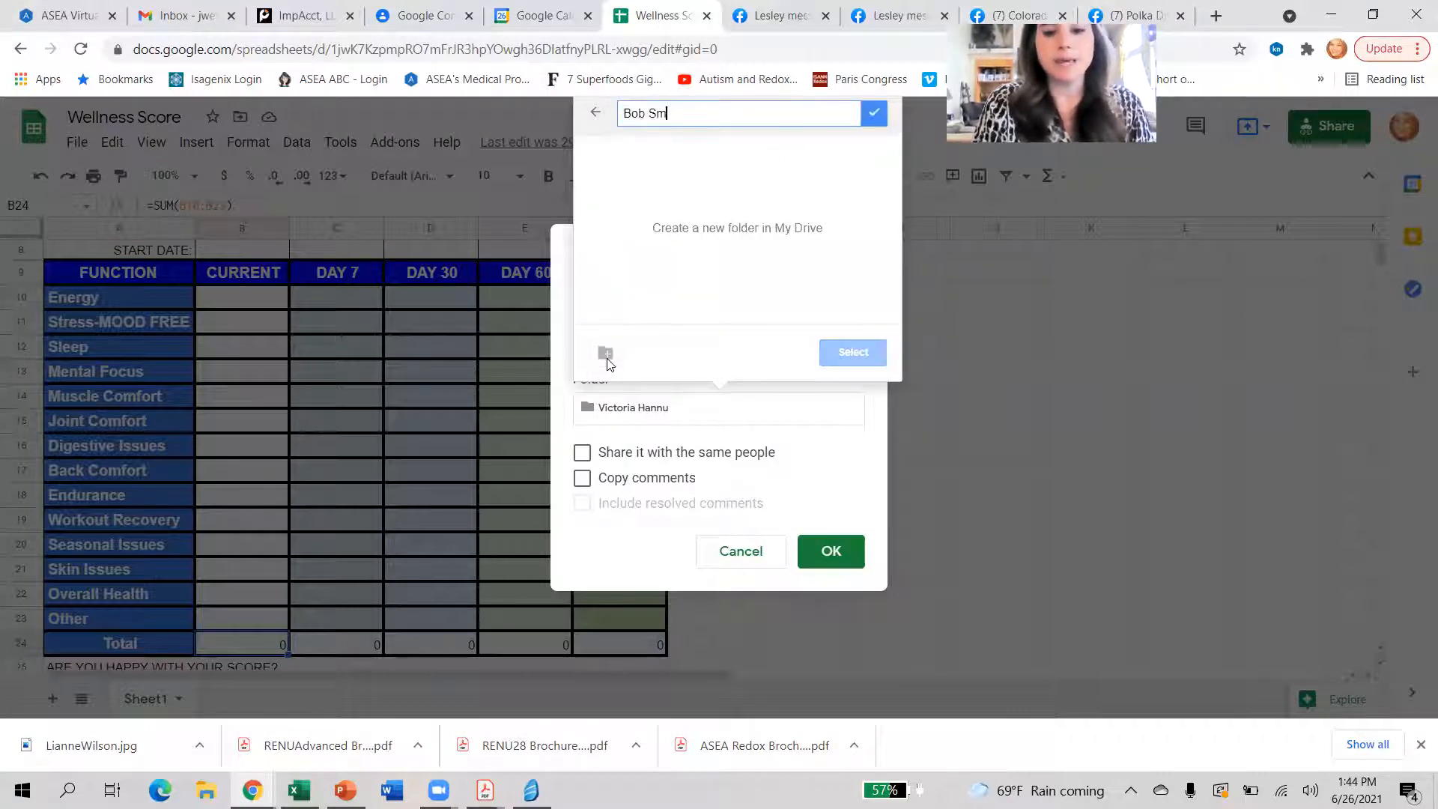
pyautogui.click(876, 117)
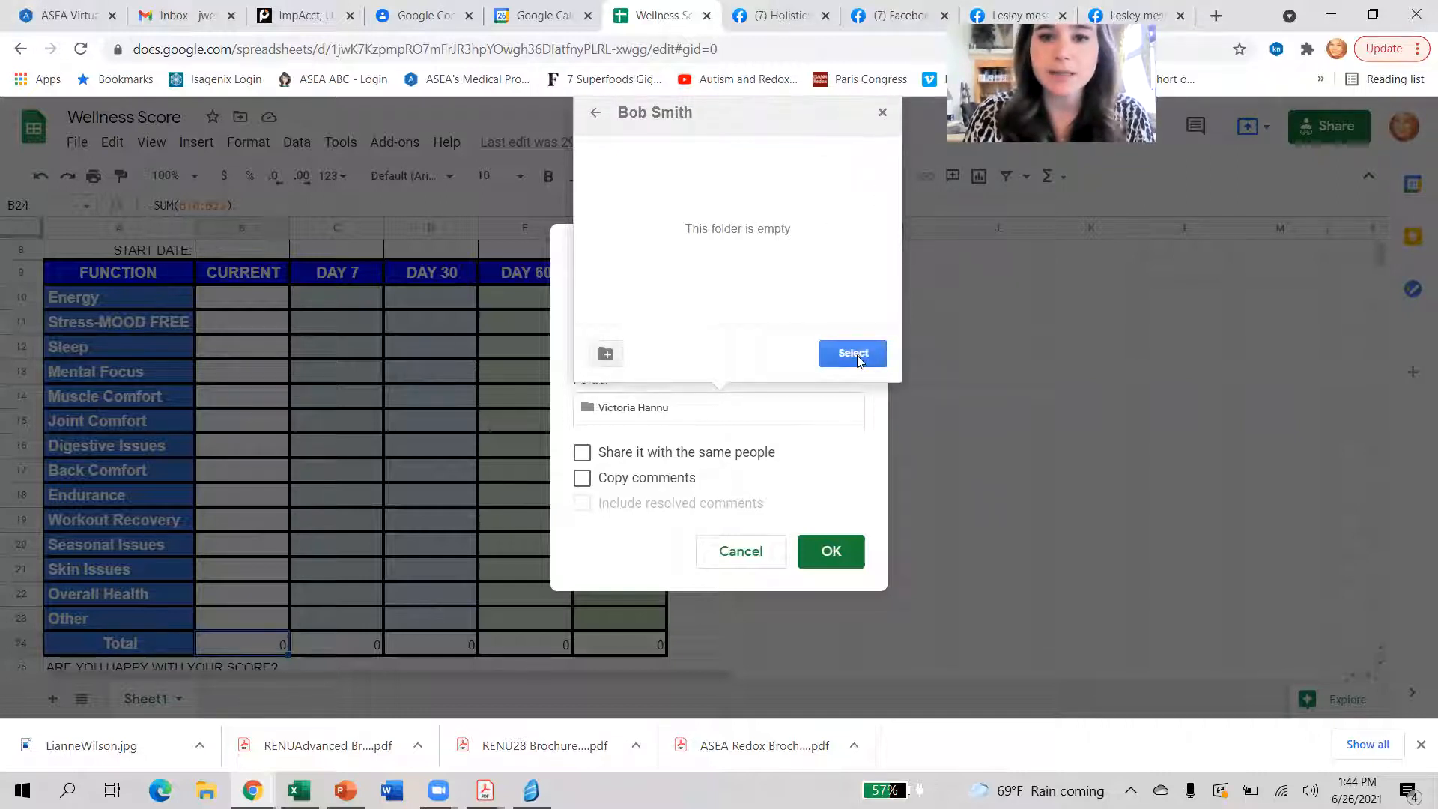
pyautogui.click(857, 355)
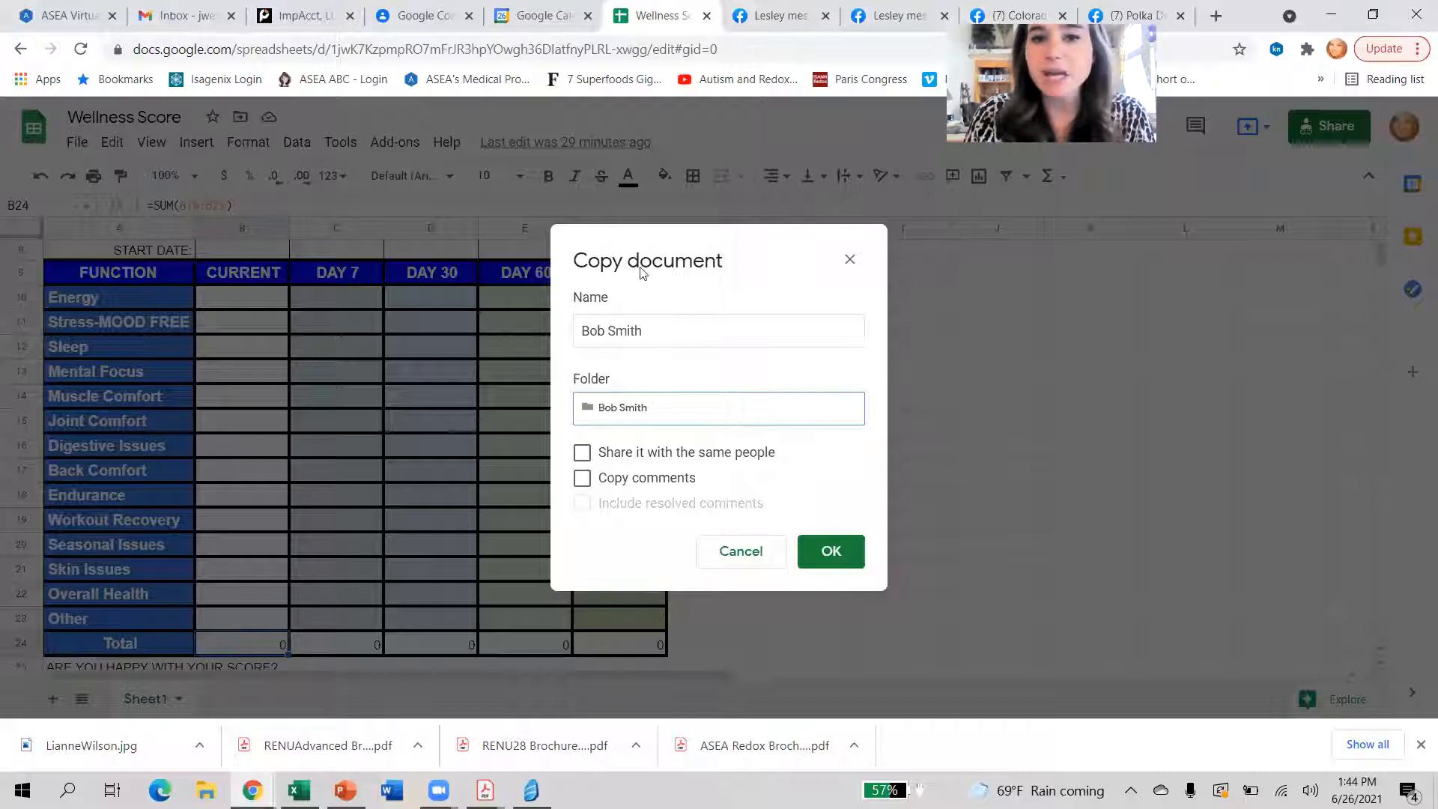
pyautogui.click(852, 554)
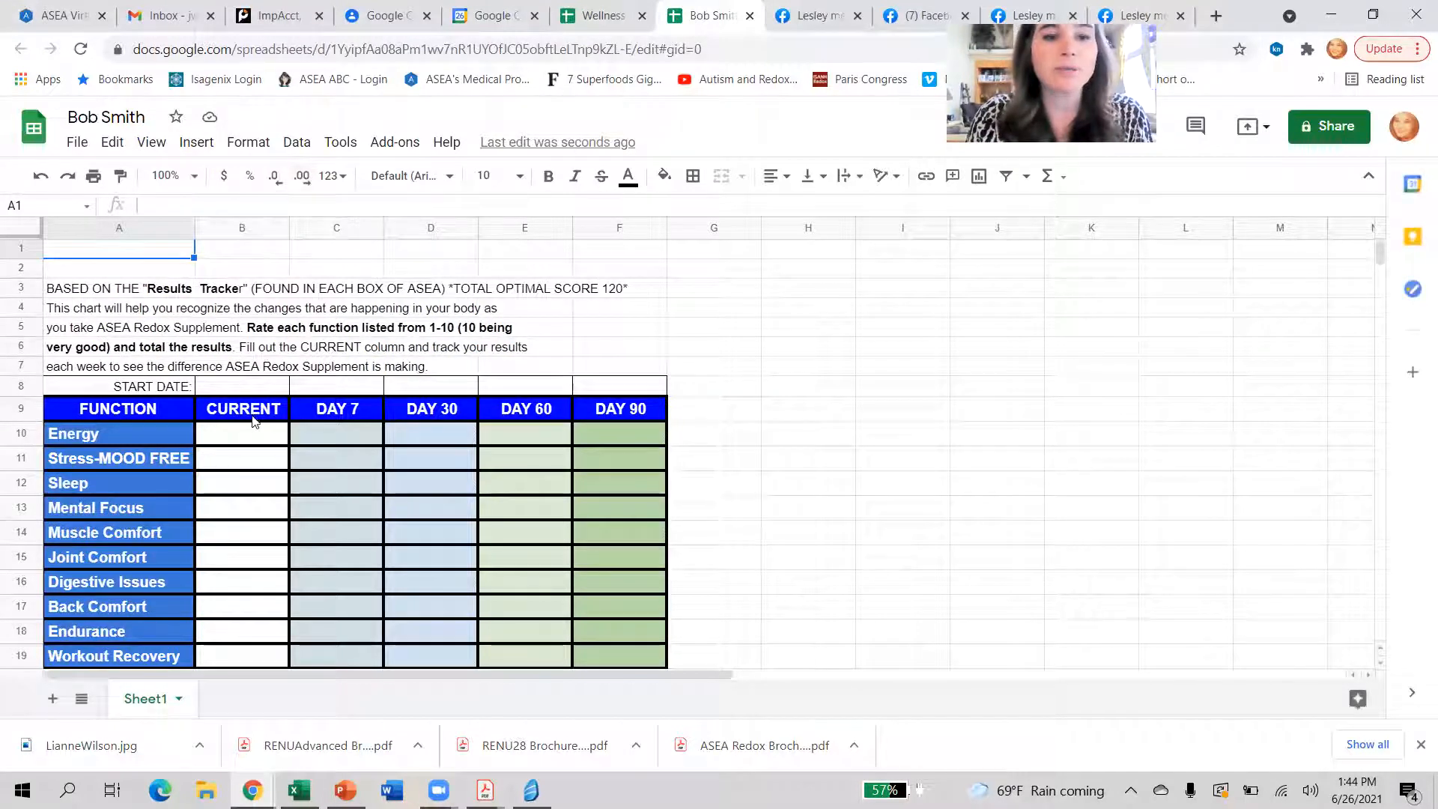
pyautogui.click(253, 434)
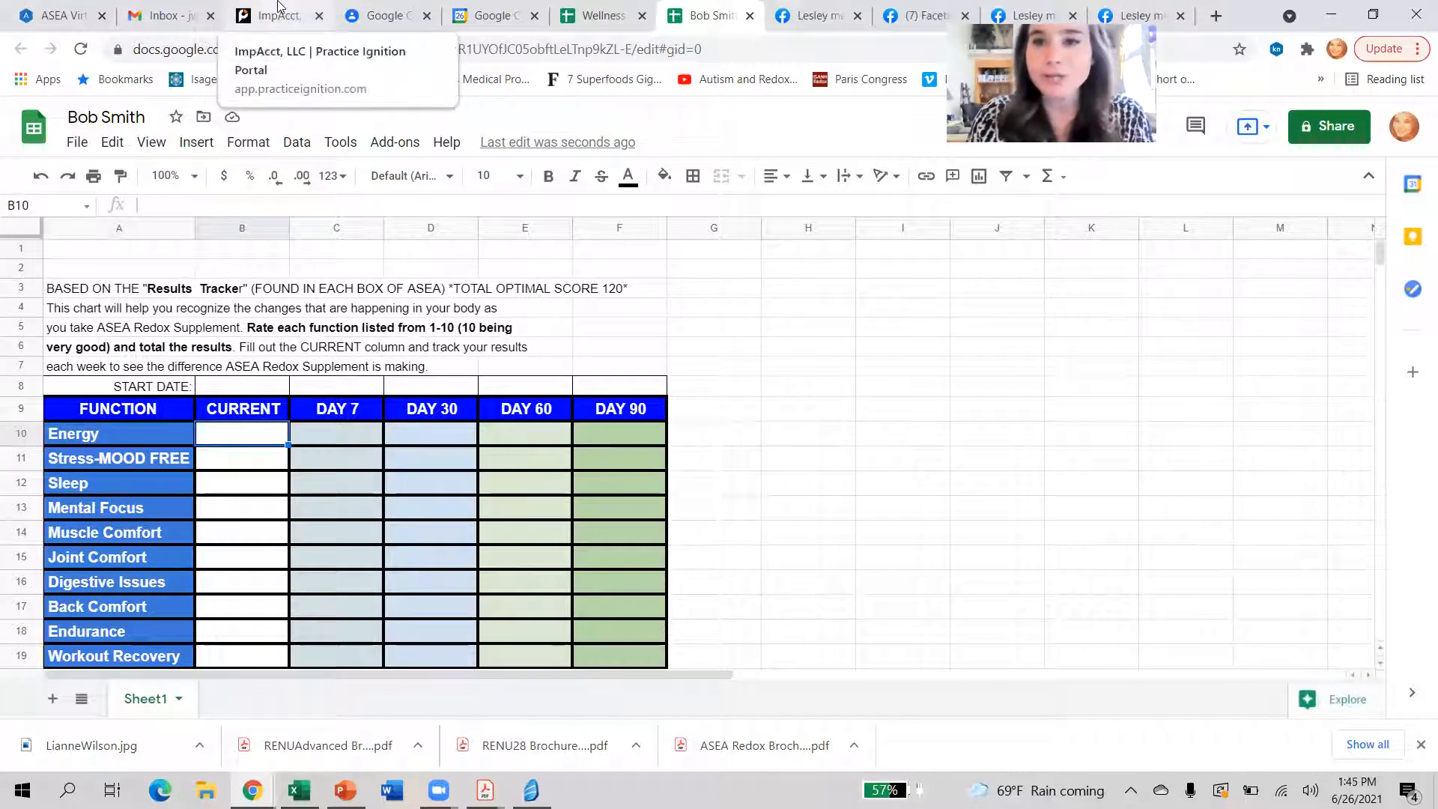
# - Switch to Gmail and start a new email addressed to the contact
pyautogui.click(188, 9)
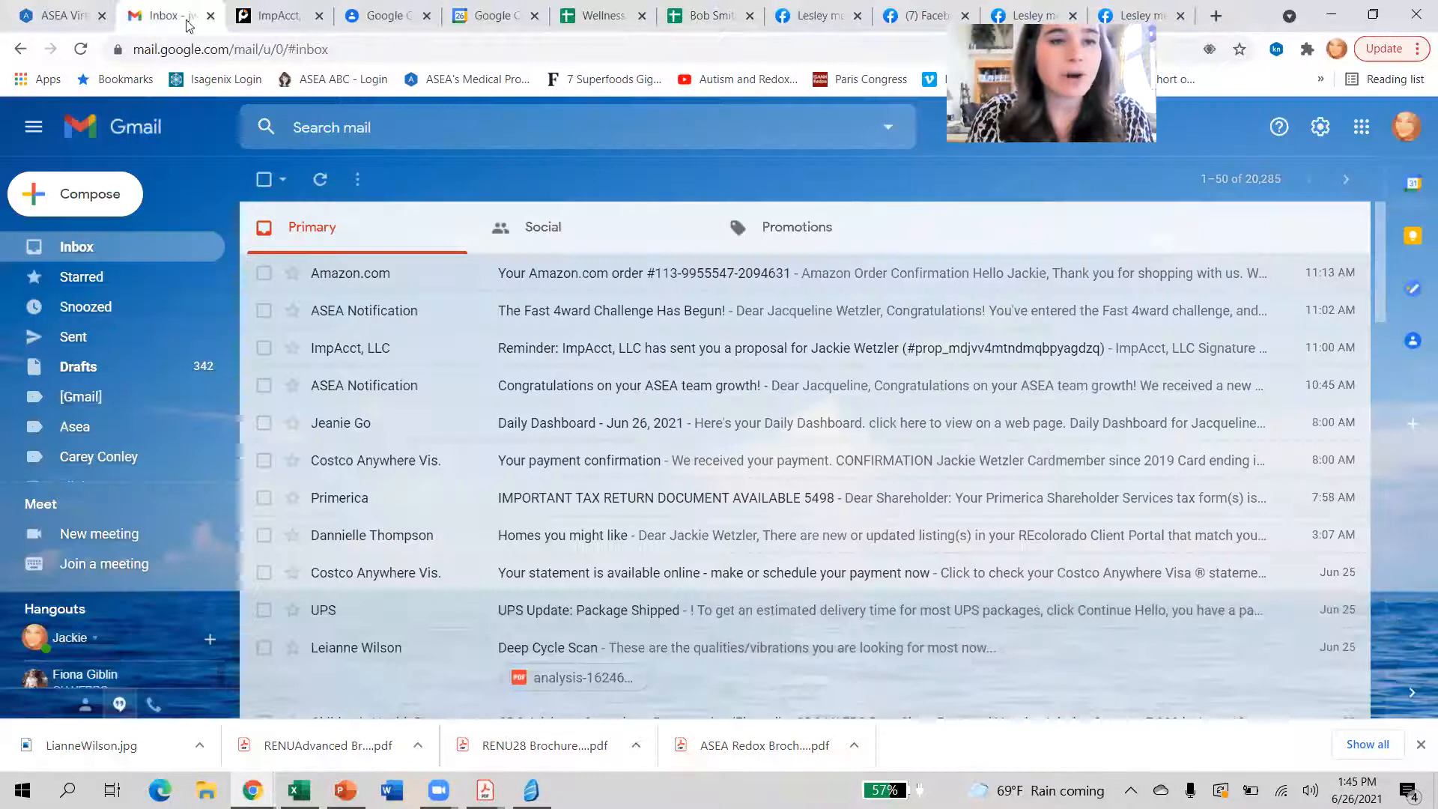
pyautogui.click(123, 203)
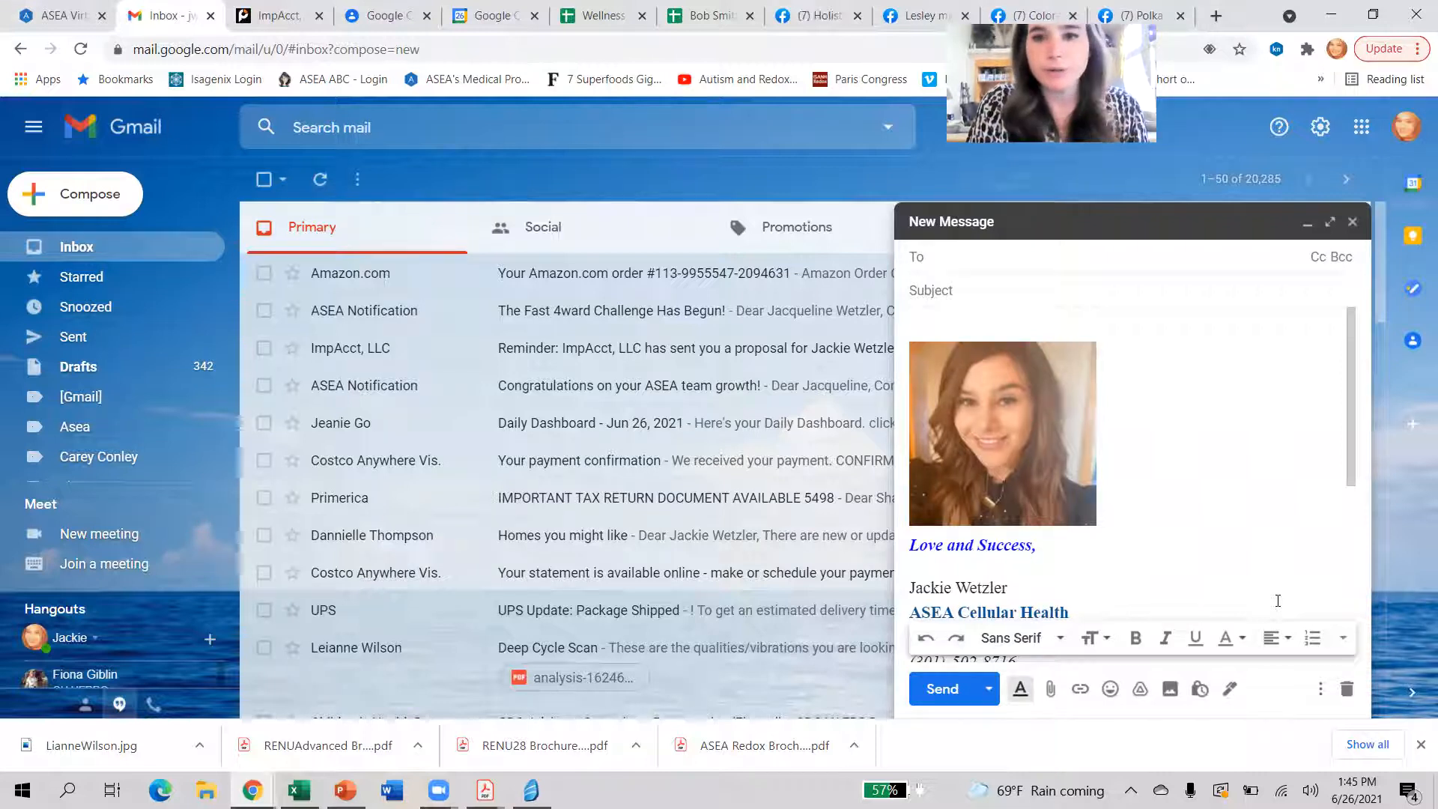
pyautogui.write('dsw')
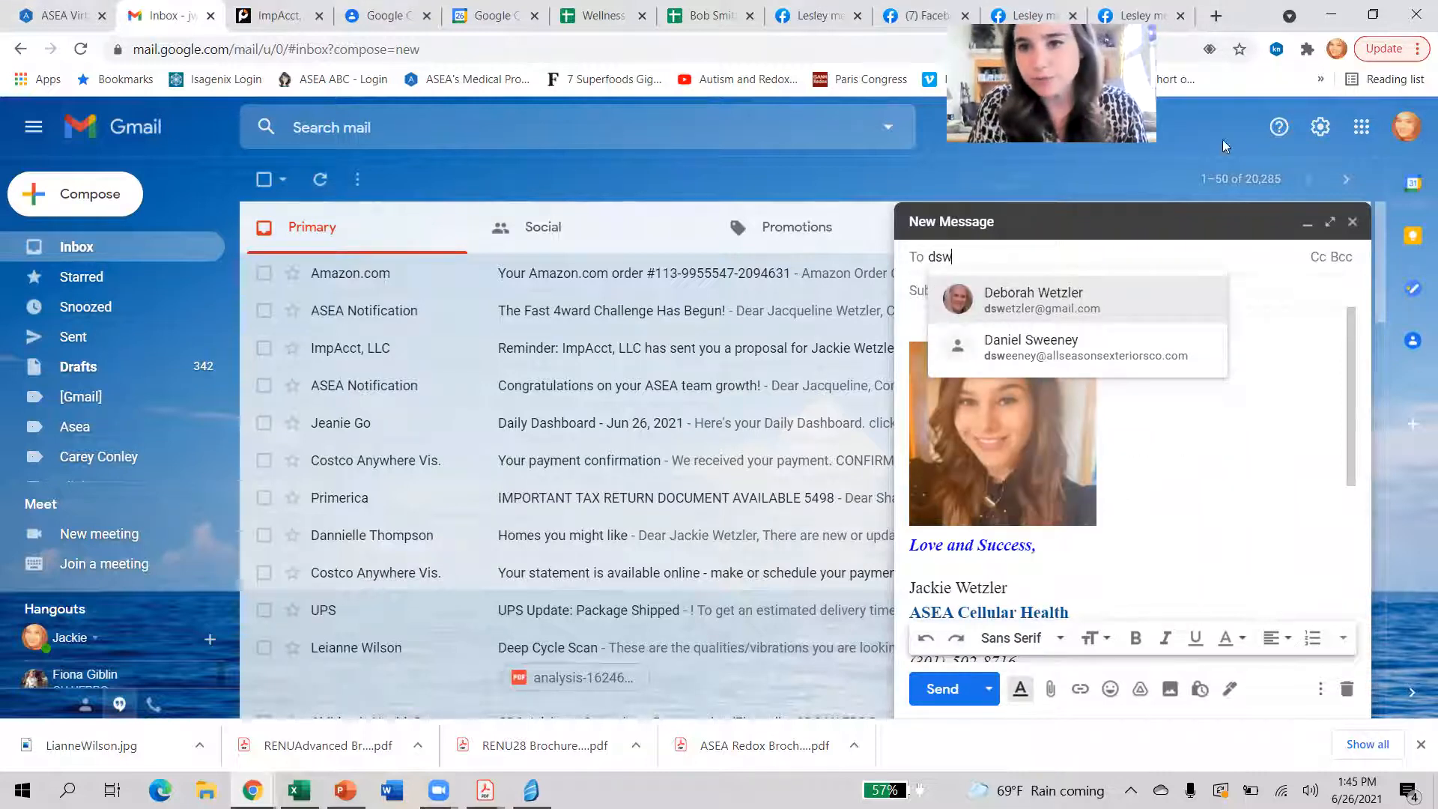
pyautogui.click(1067, 303)
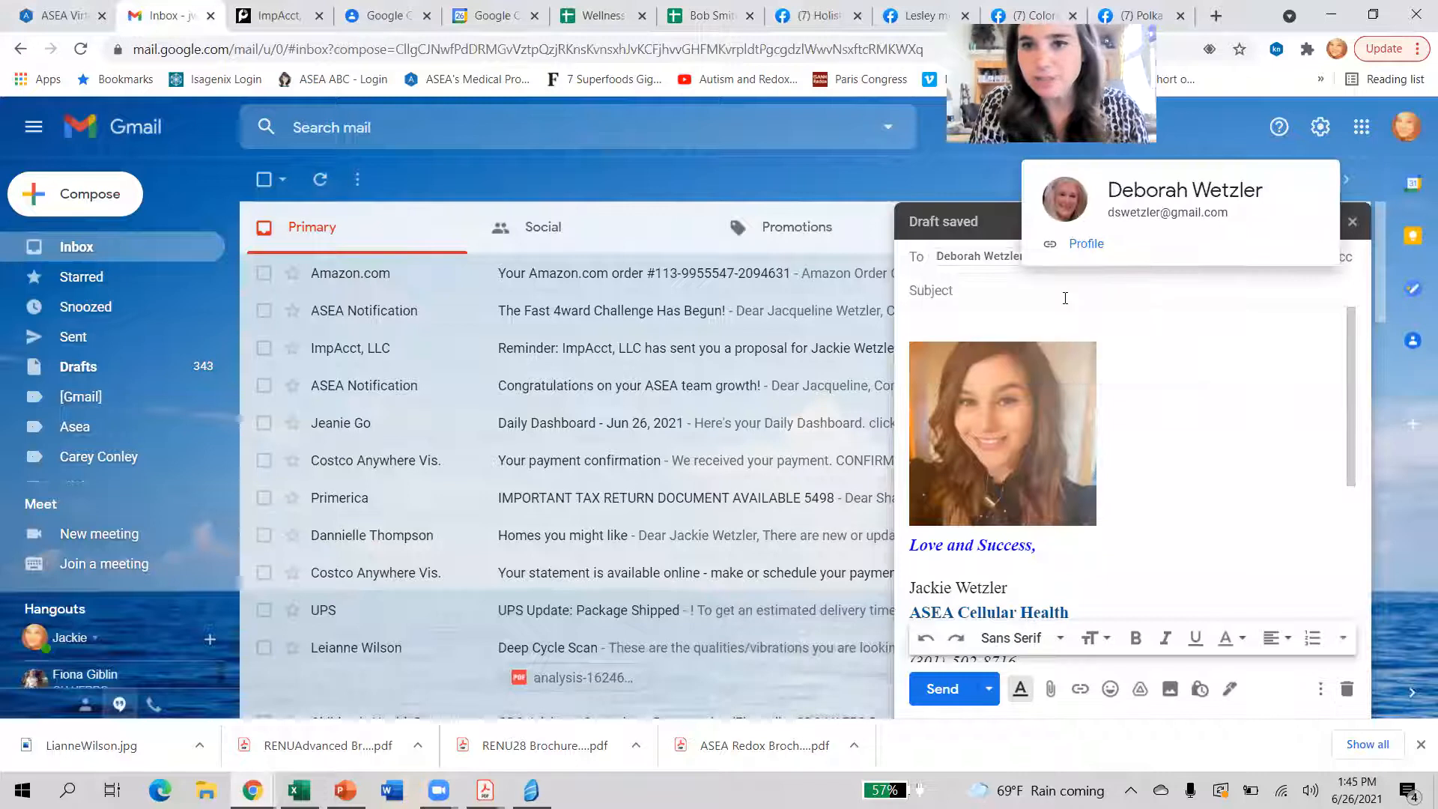
# - Insert the "Welcome to the ASEA Adventure!" template into the email and greet the client by first name, followed by a comma
pyautogui.click(999, 291)
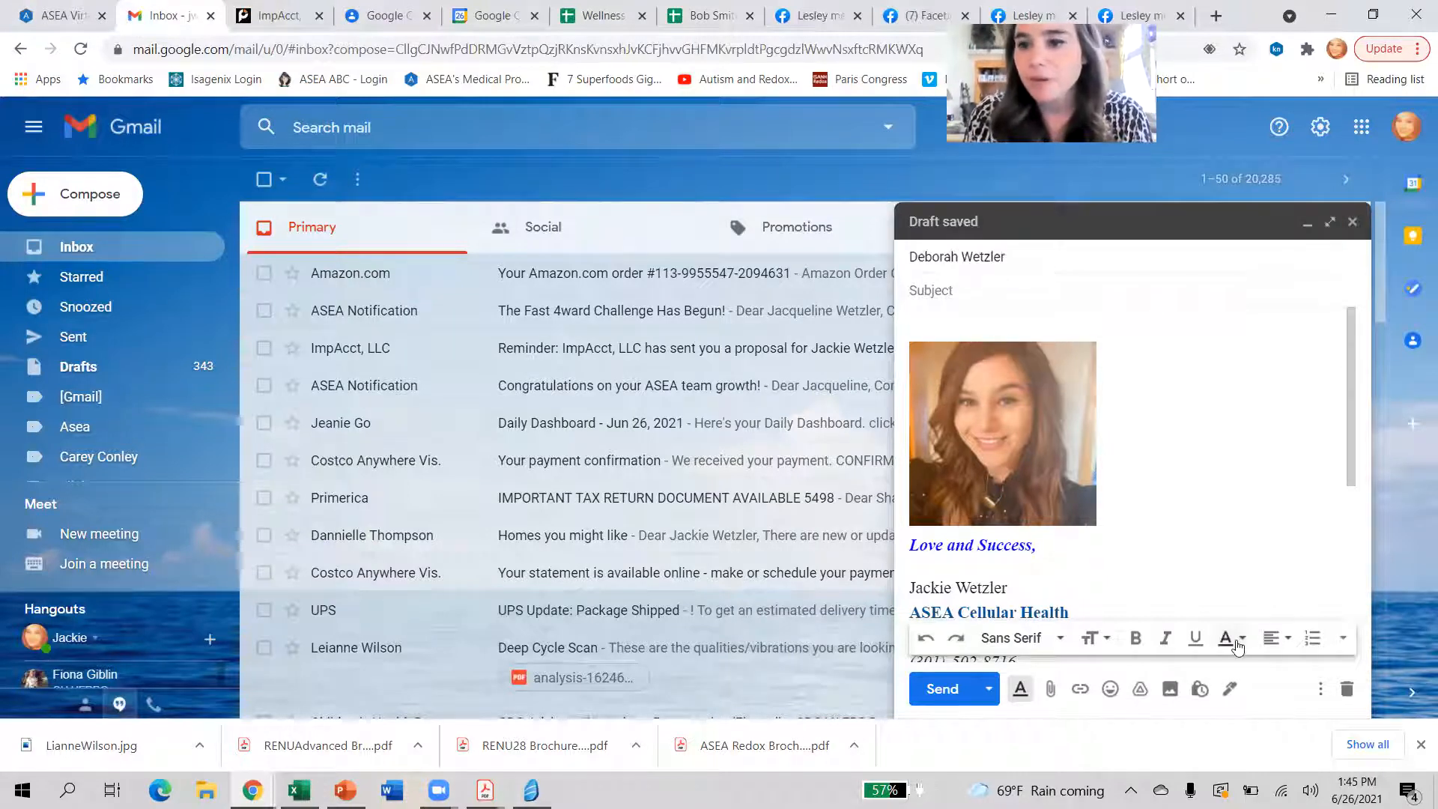
pyautogui.click(1321, 689)
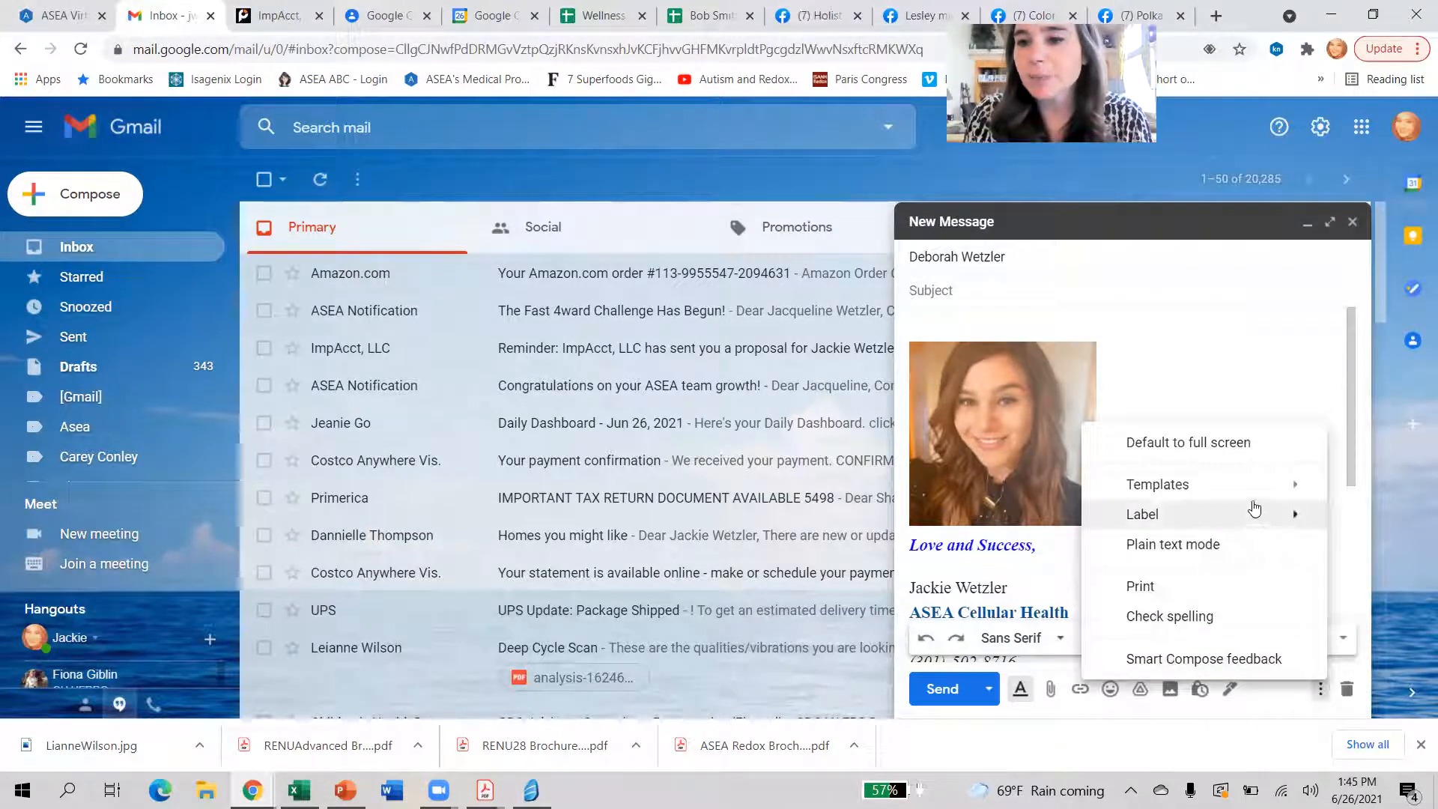
pyautogui.moveTo(1246, 498)
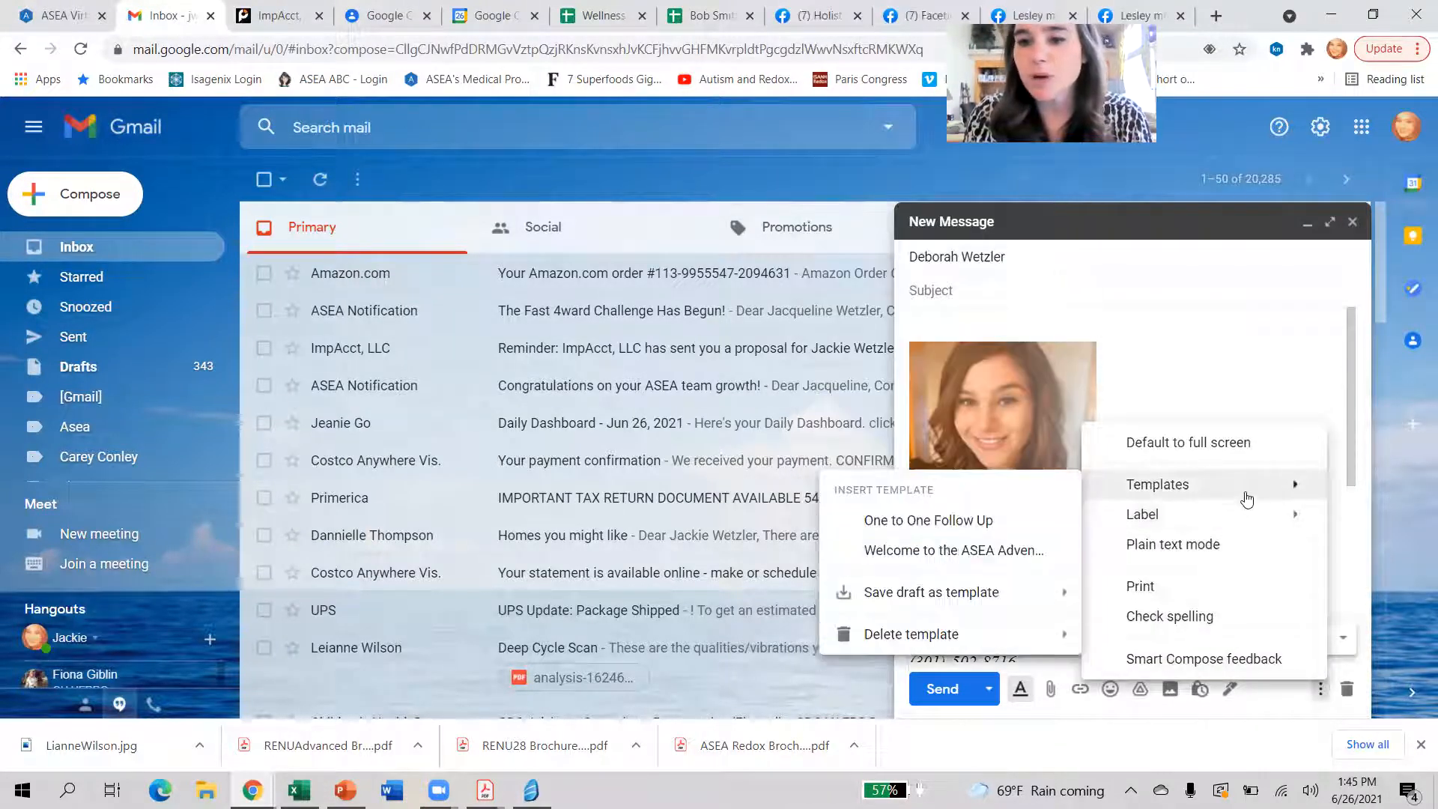
pyautogui.click(1008, 551)
pyautogui.click(975, 323)
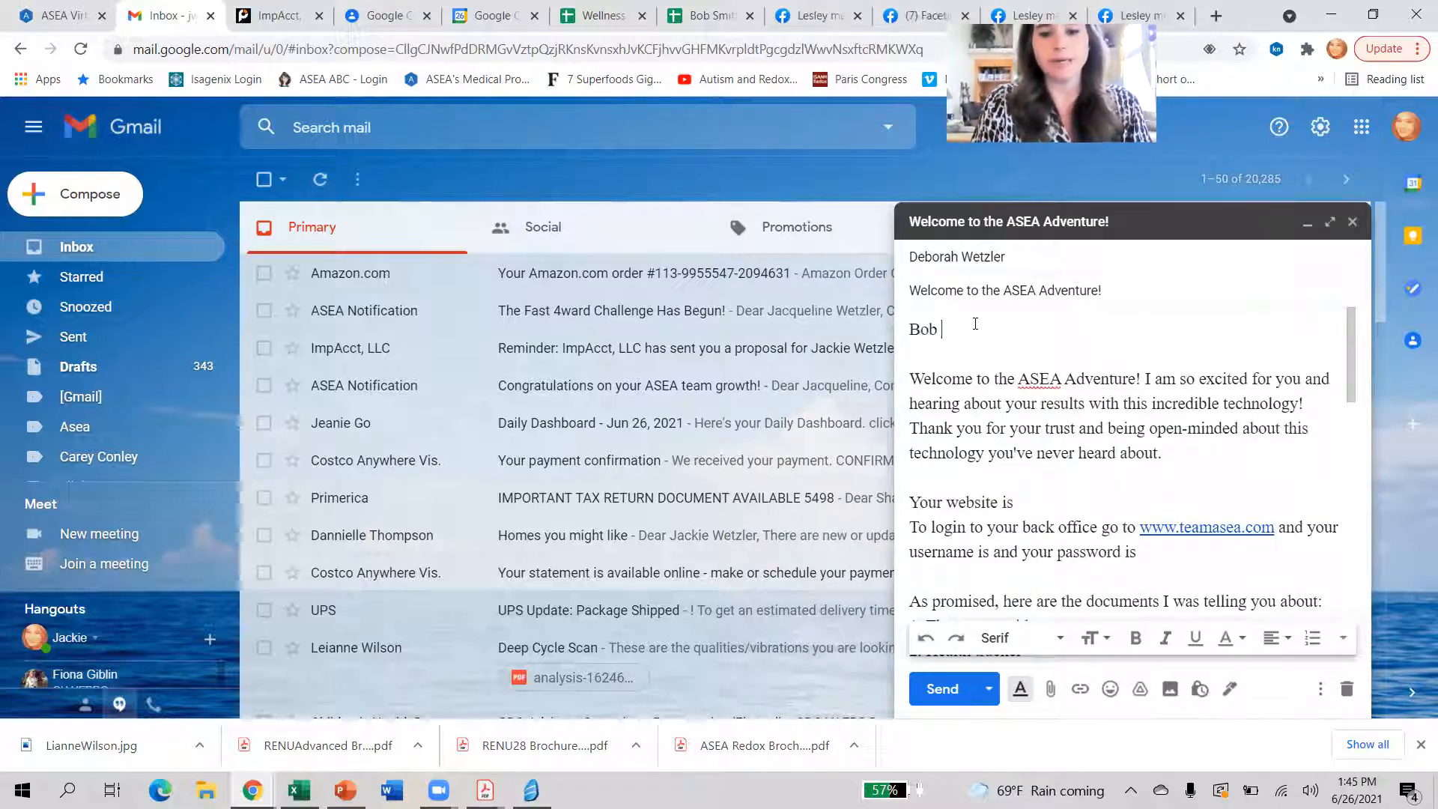
pyautogui.write(',')
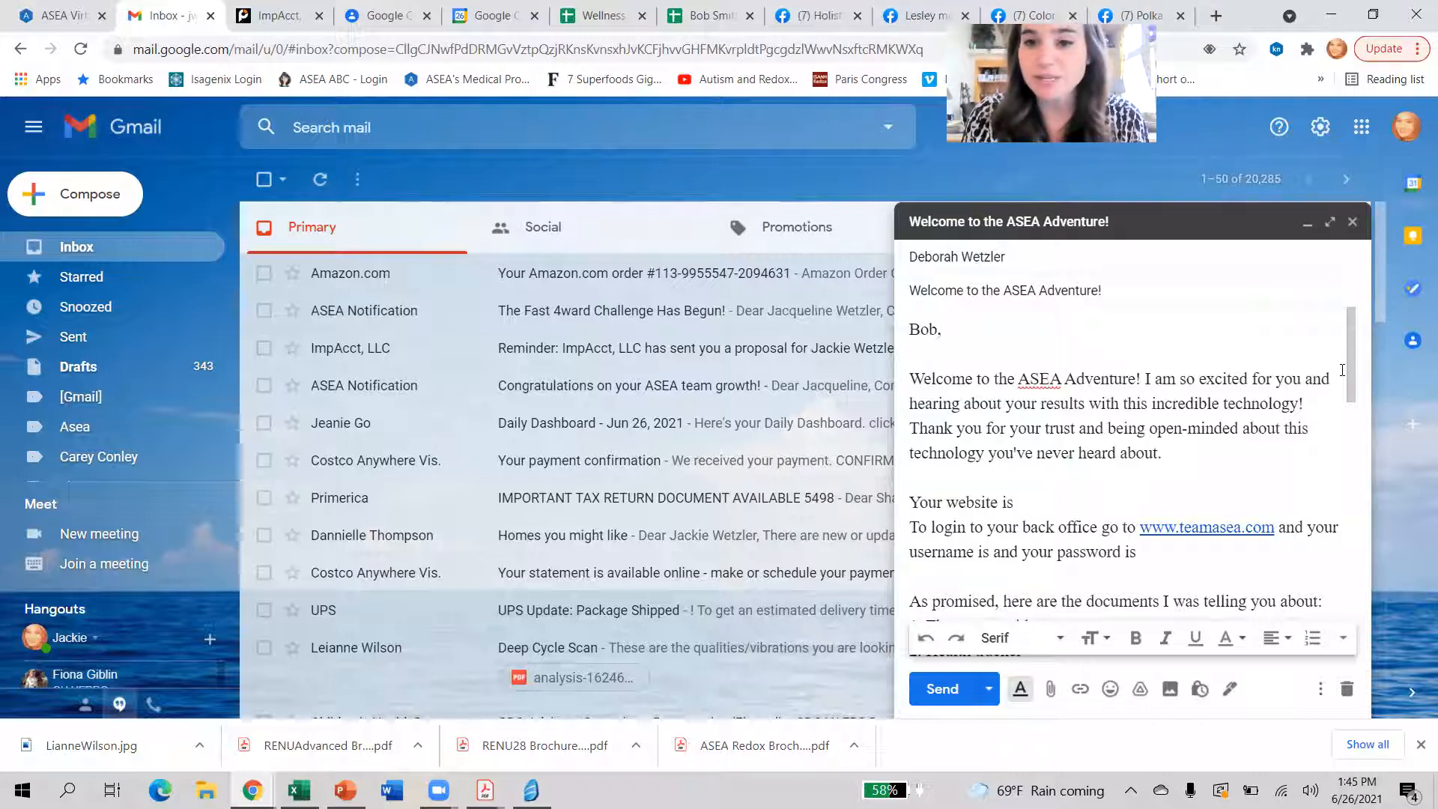
# - Delete the two-line note under "Health tracker" that asks the reader to take 5 min to fill it out
pyautogui.moveTo(1349, 383); pyautogui.dragTo(1350, 412)
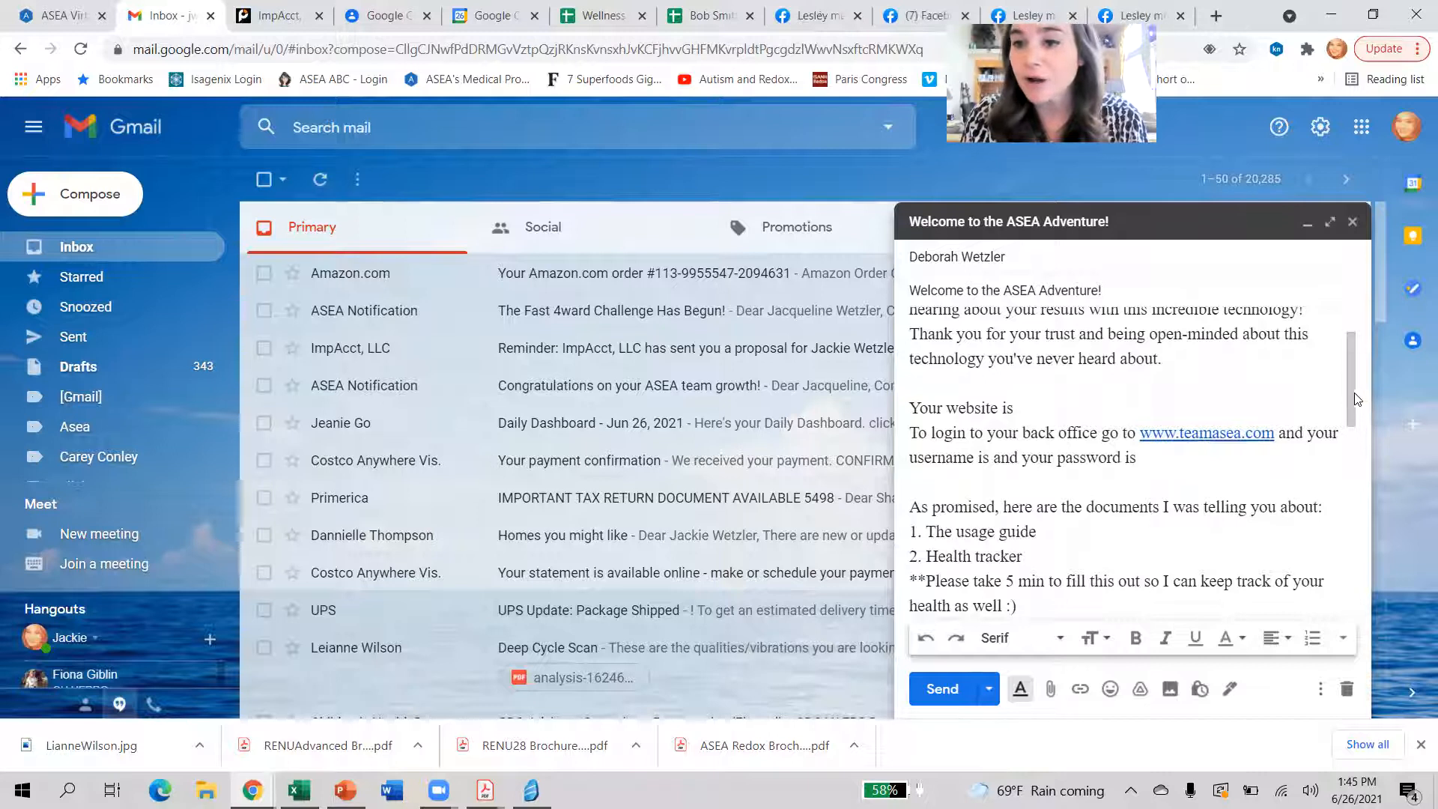
pyautogui.moveTo(1350, 393); pyautogui.dragTo(1350, 422)
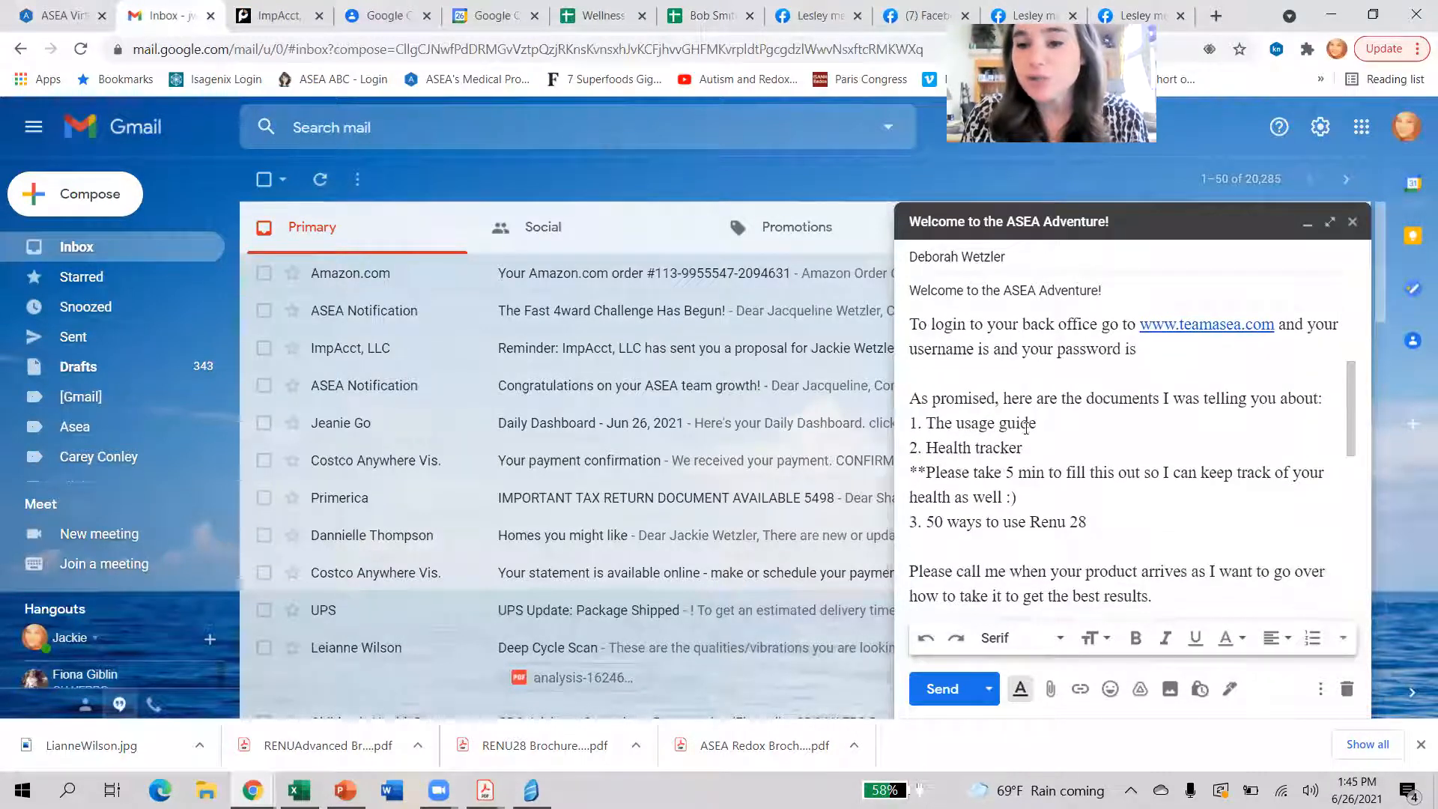
pyautogui.moveTo(1034, 492)
pyautogui.mouseDown()
pyautogui.moveTo(953, 495)
pyautogui.moveTo(911, 475)
pyautogui.mouseUp()
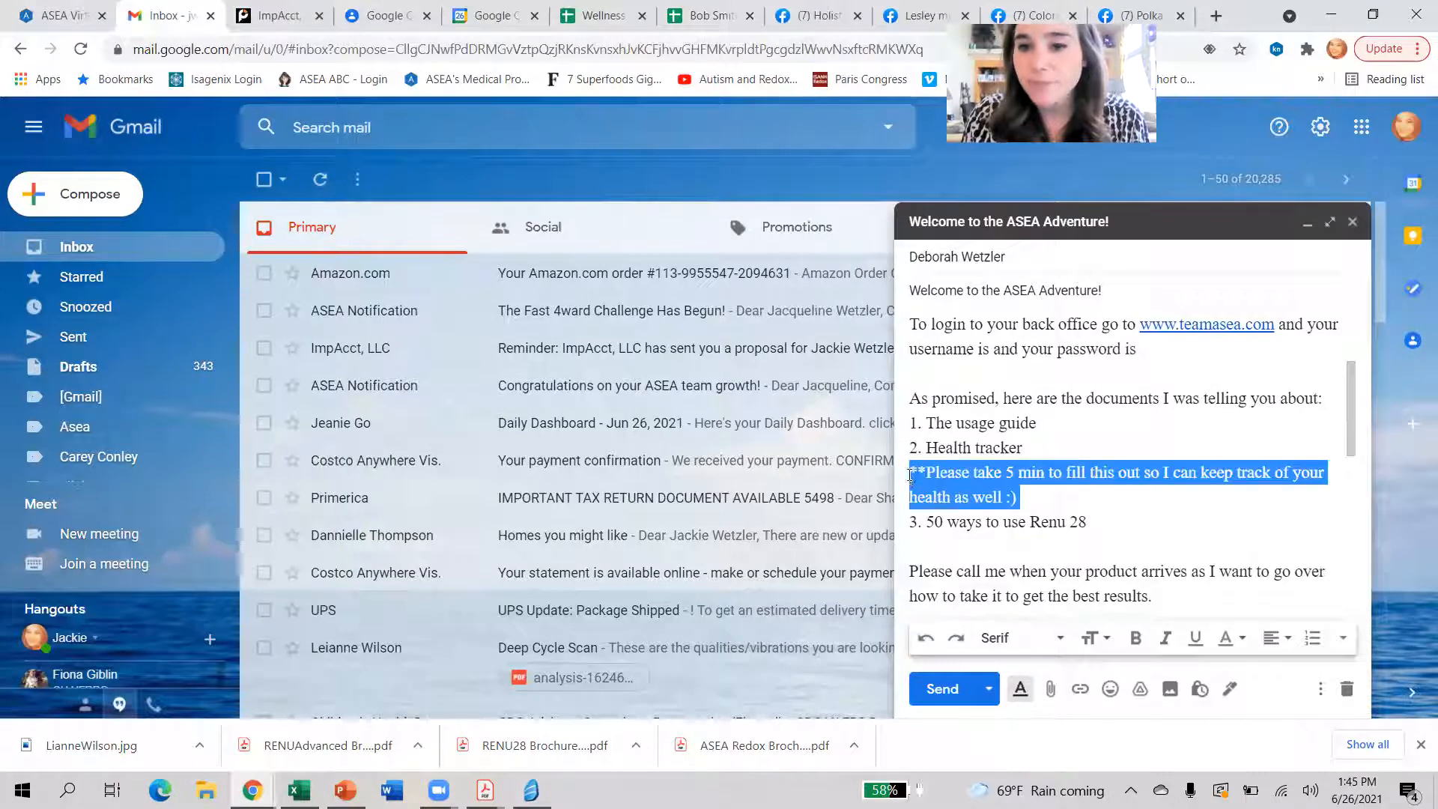
pyautogui.press('BackSpace')
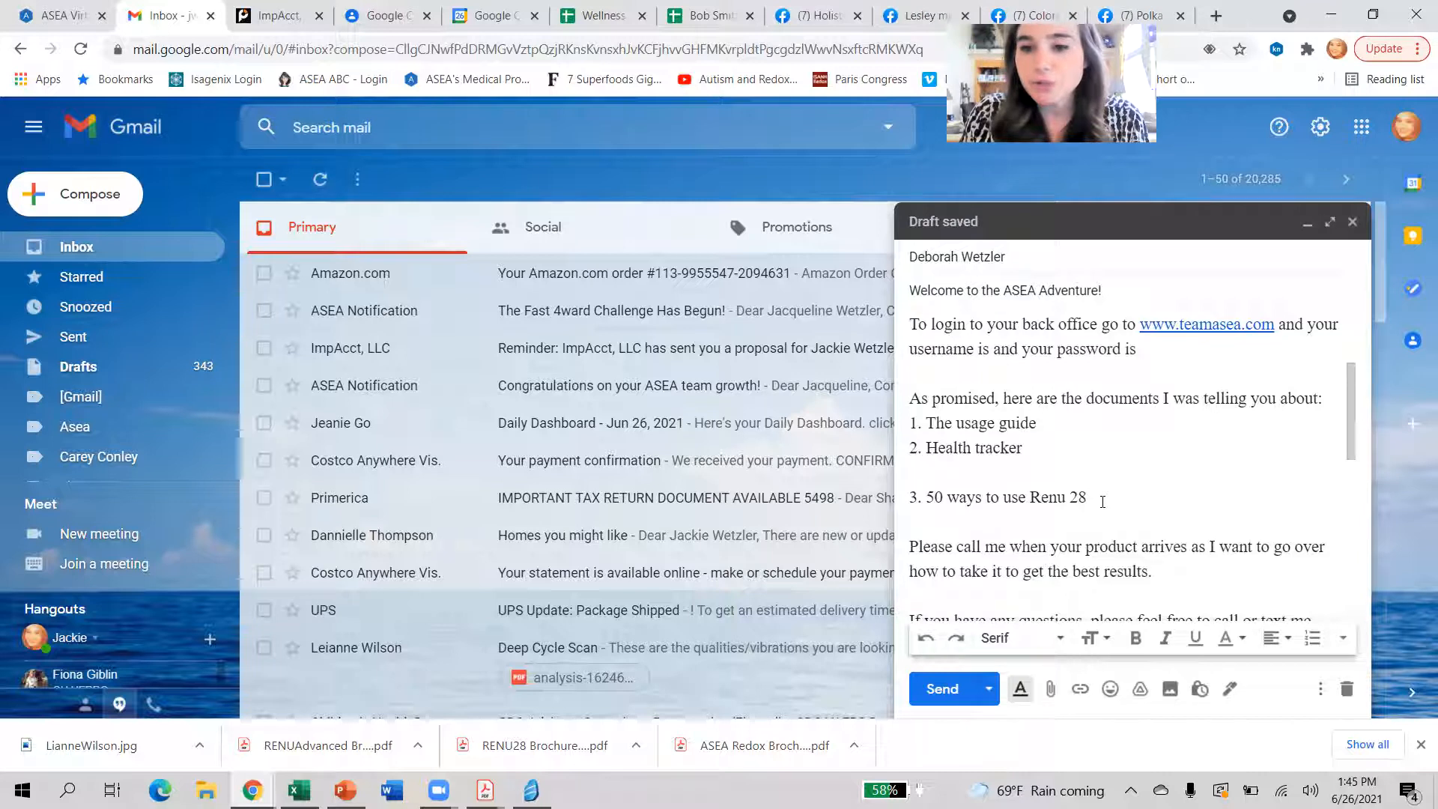
# - Insert the client's spreadsheet from their Google Drive folder as a Drive link beneath "Health tracker"
pyautogui.moveTo(1350, 418); pyautogui.dragTo(1351, 443)
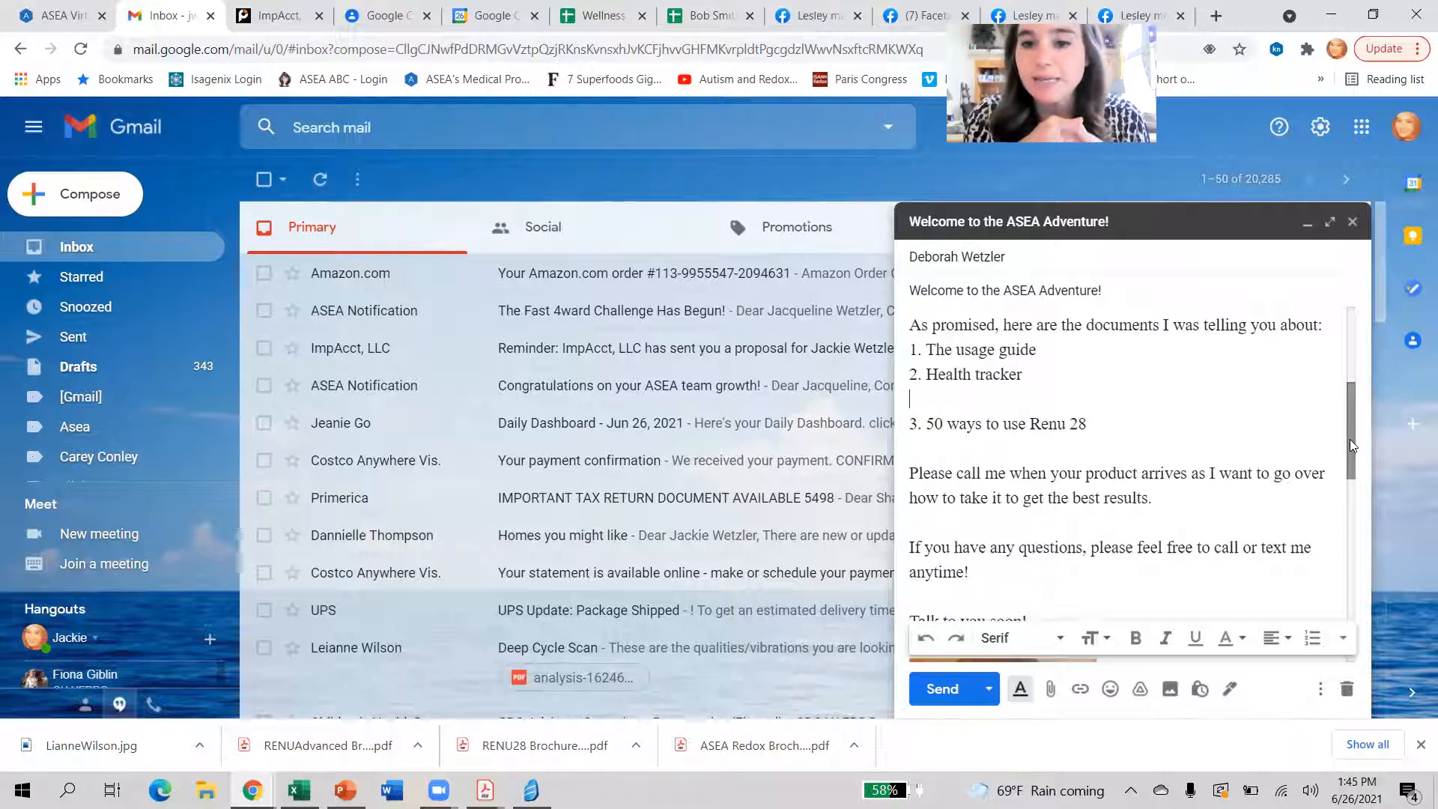
pyautogui.moveTo(1350, 439)
pyautogui.mouseDown()
pyautogui.moveTo(1355, 479)
pyautogui.moveTo(1348, 431)
pyautogui.mouseUp()
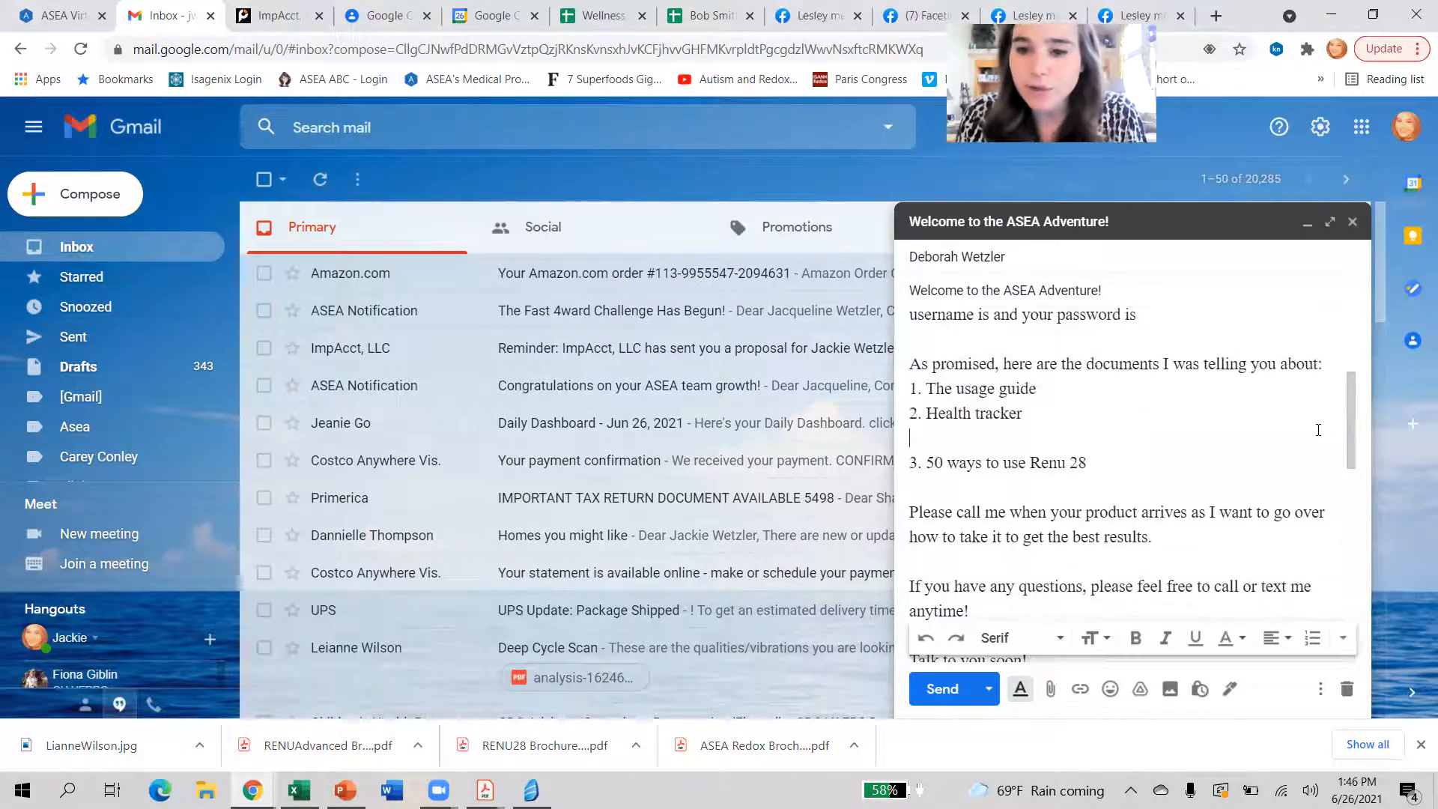
pyautogui.rightClick(1139, 695)
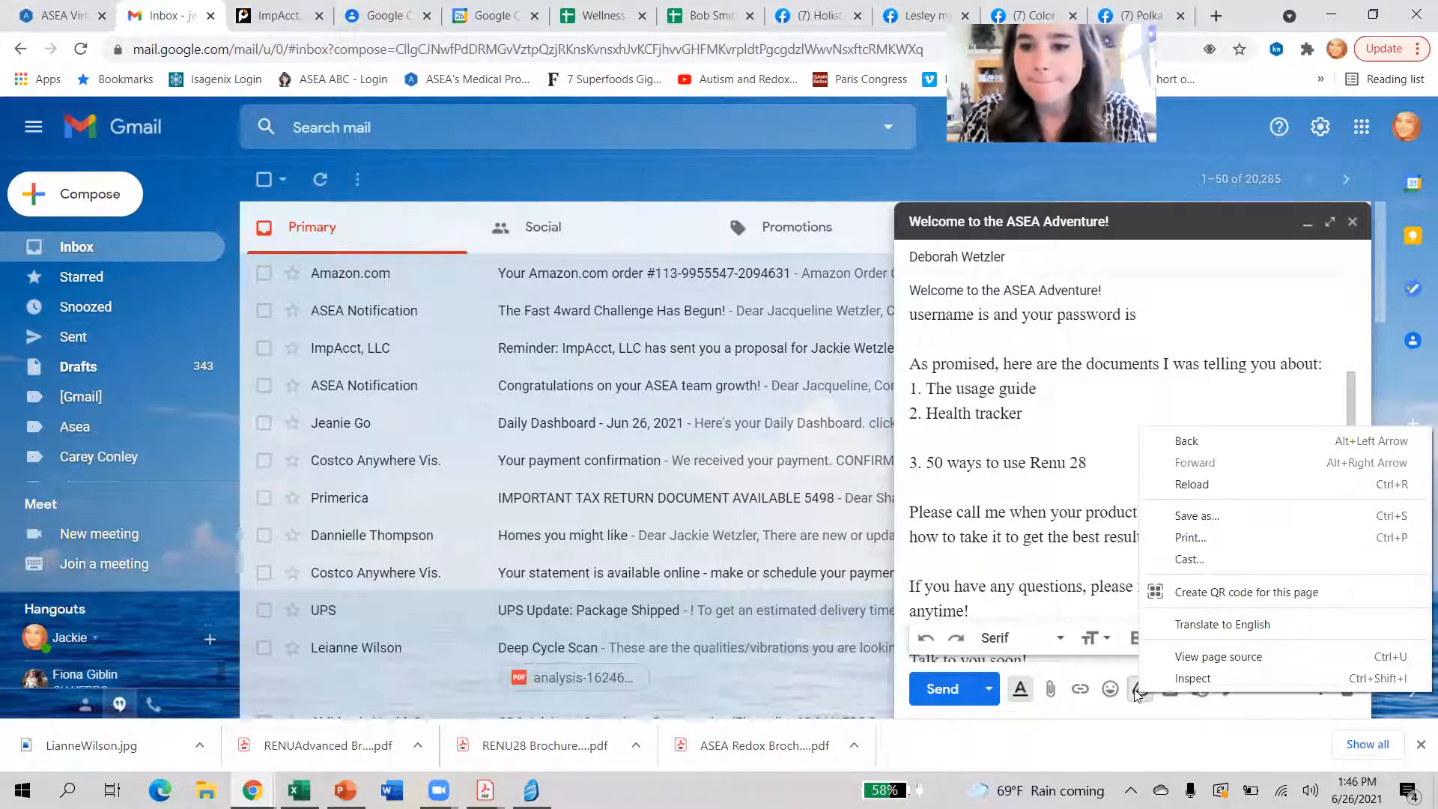
pyautogui.click(1139, 690)
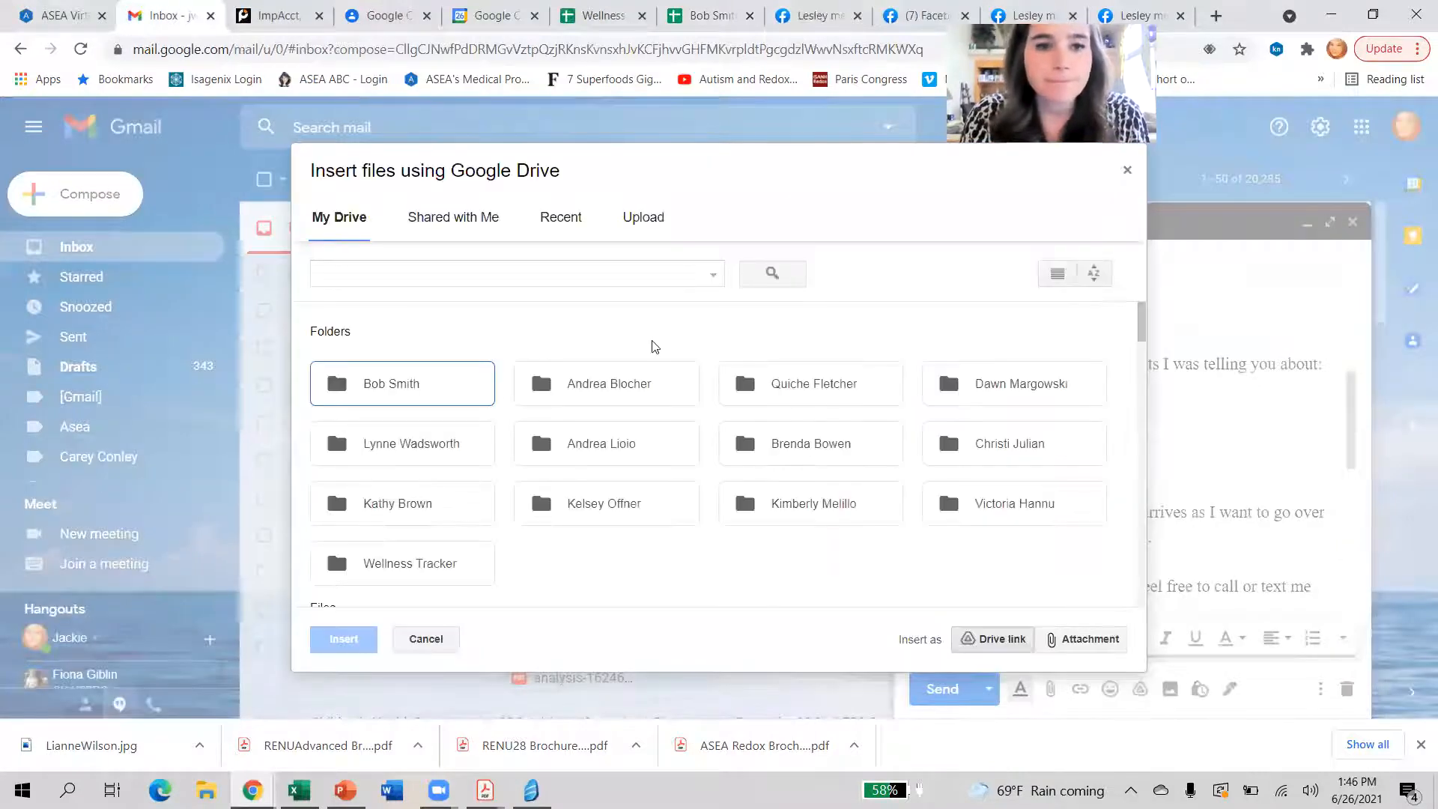
pyautogui.doubleClick(435, 398)
pyautogui.click(442, 446)
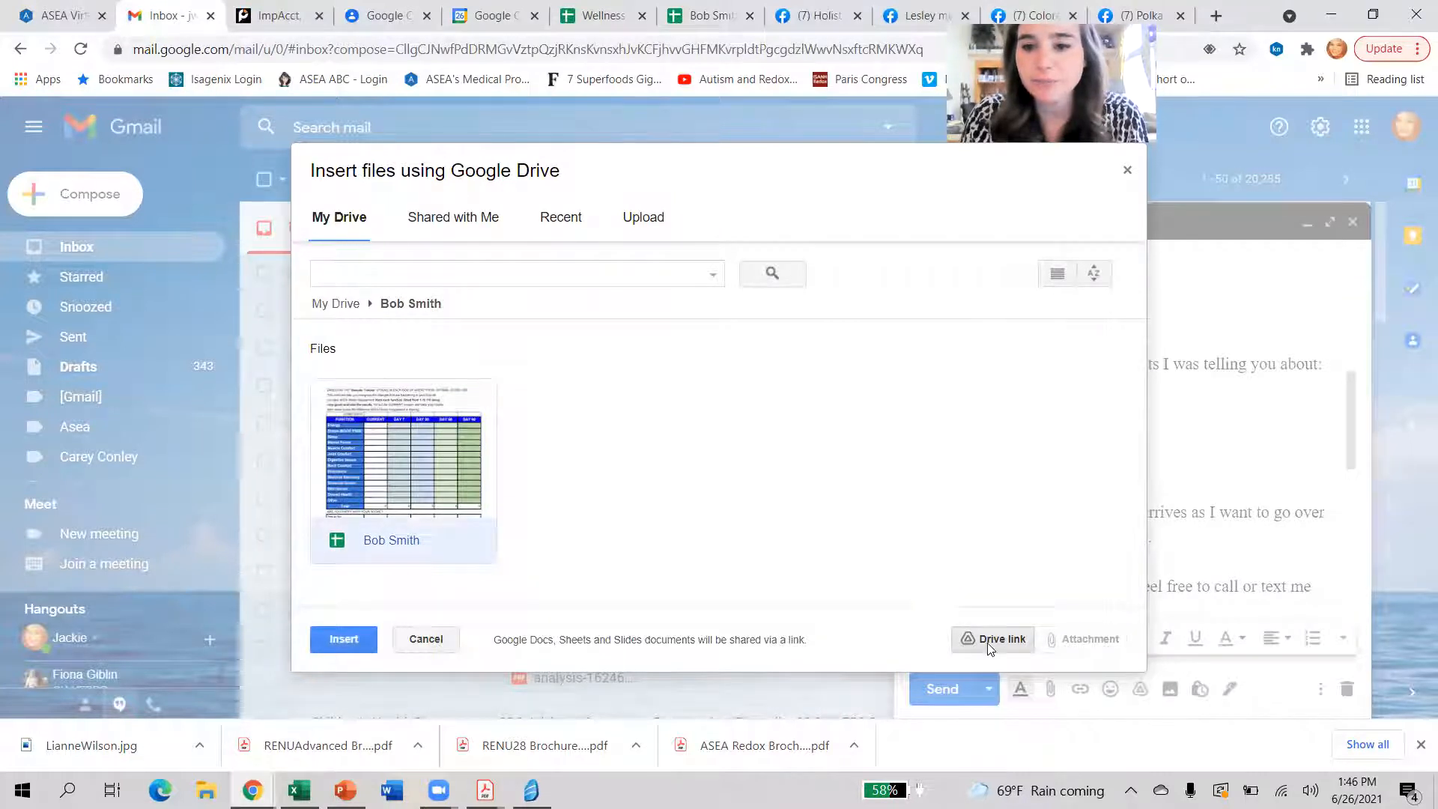
pyautogui.click(347, 643)
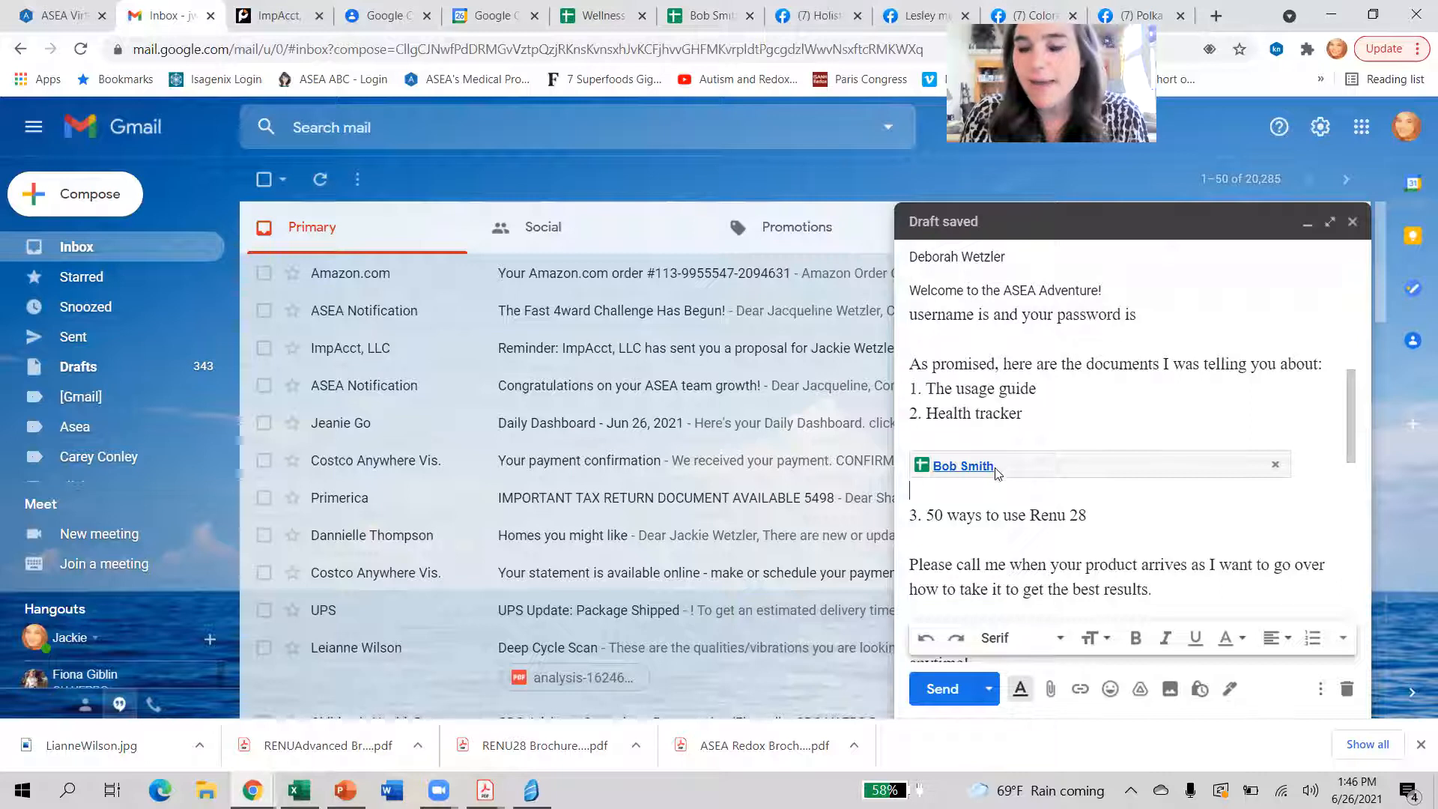
# - Send the welcome email, giving the recipient Edit access to the linked Drive spreadsheet
pyautogui.click(945, 695)
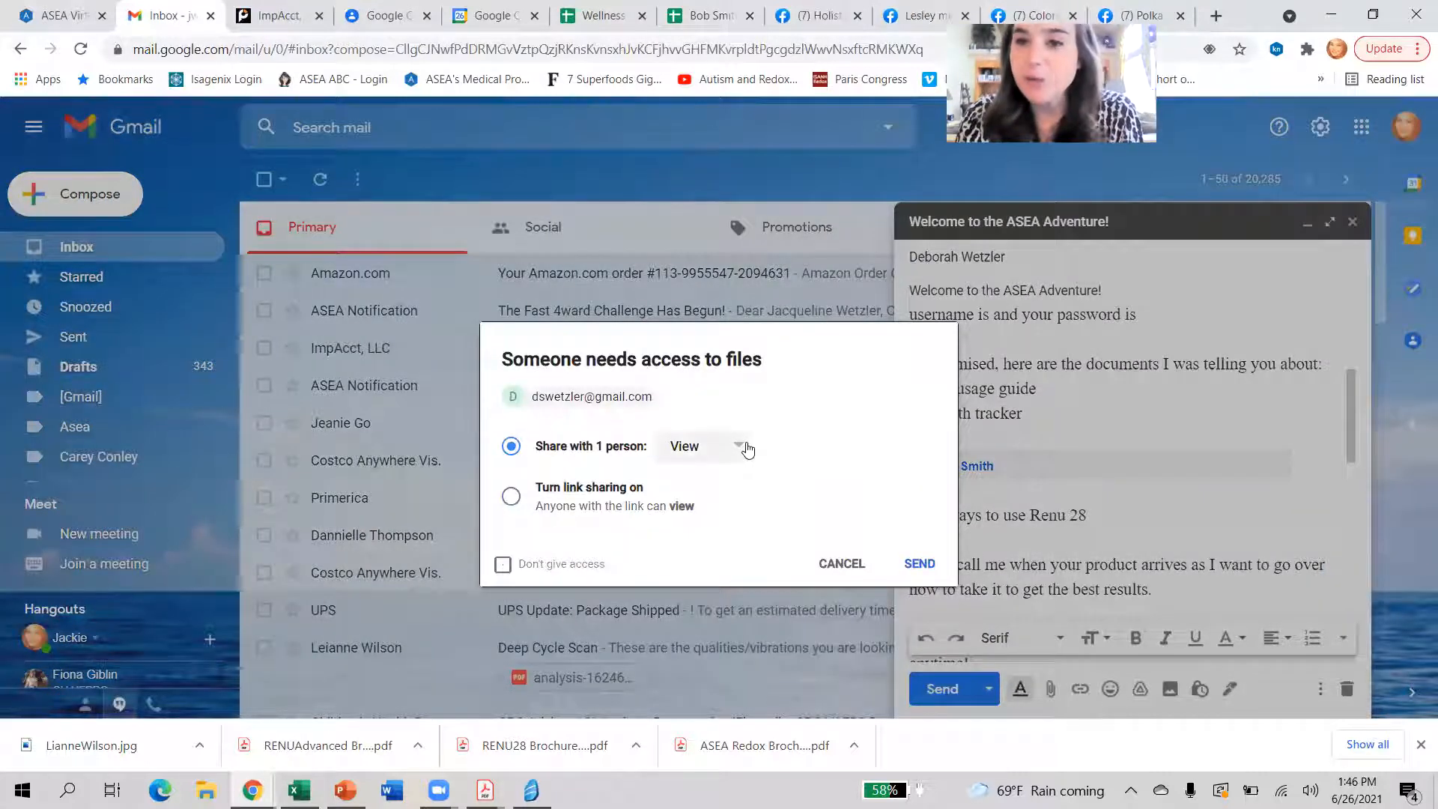
pyautogui.click(746, 448)
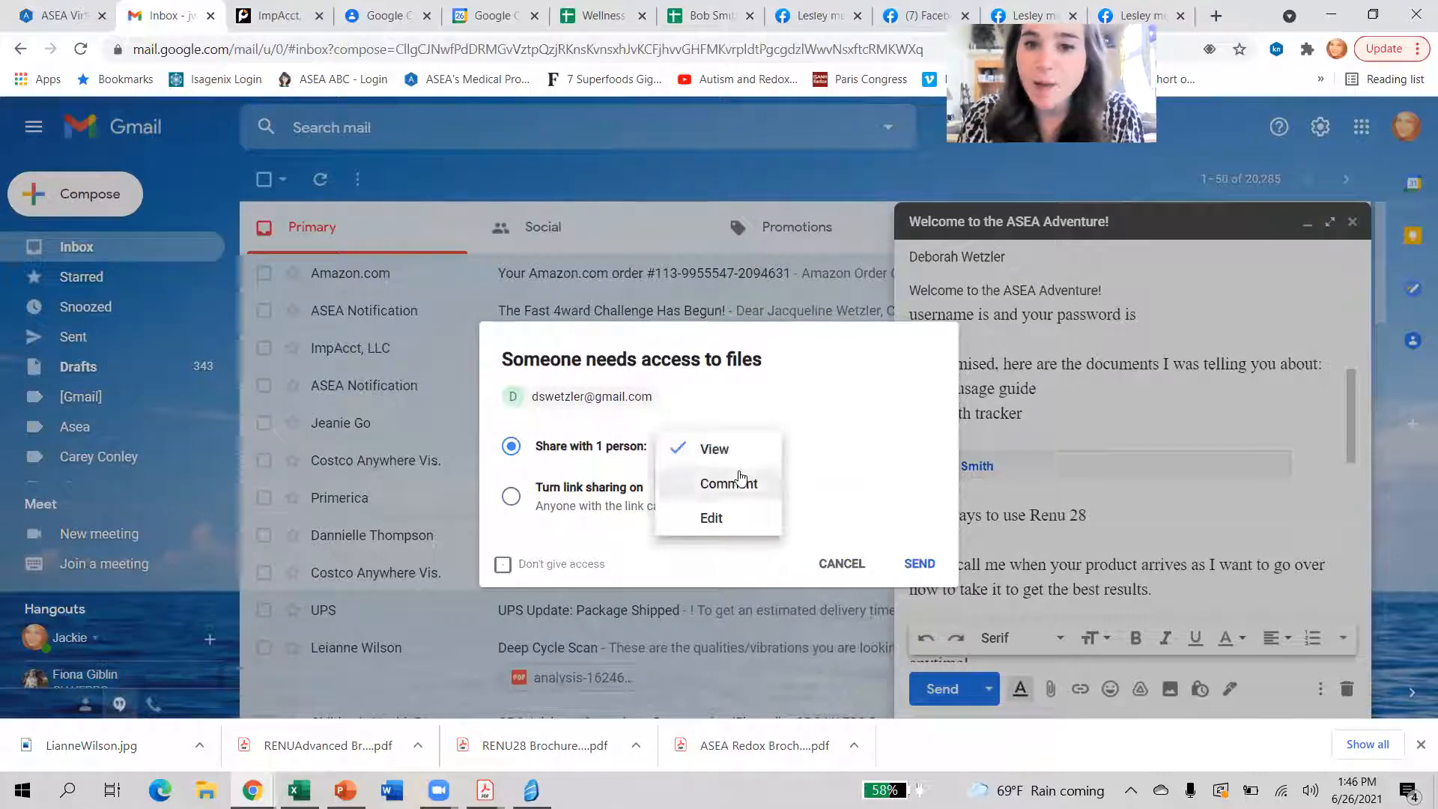
pyautogui.click(735, 522)
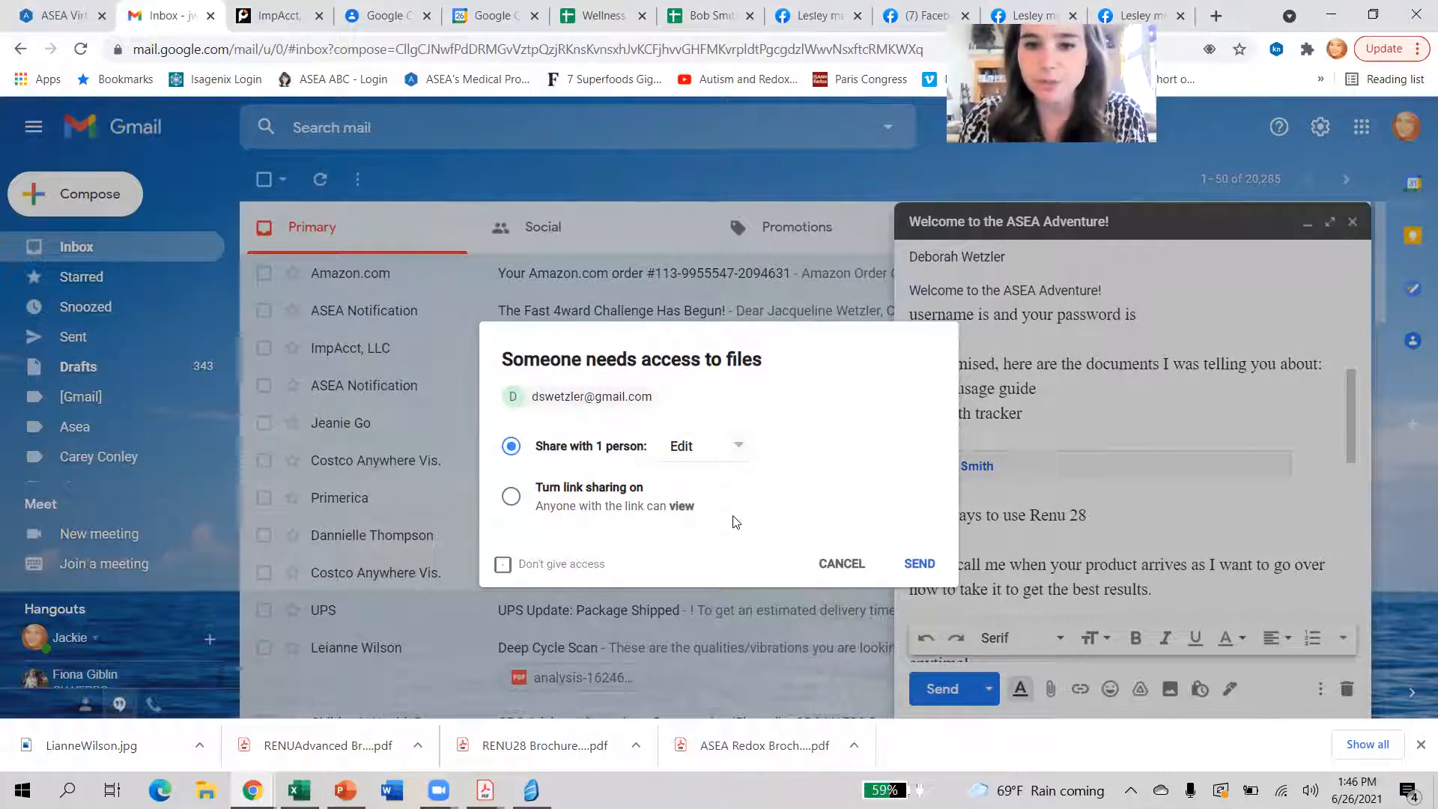
pyautogui.click(919, 564)
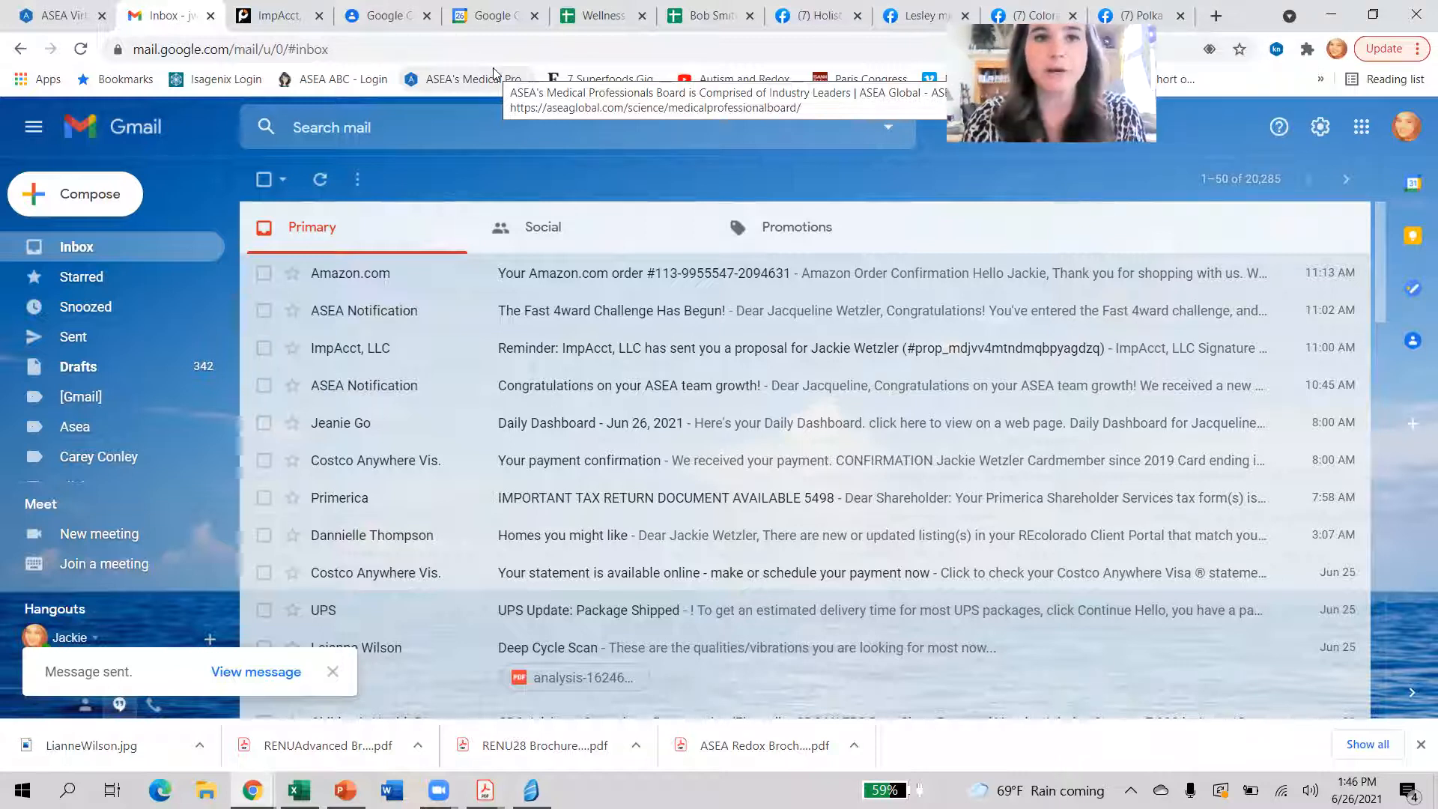
# - Switch to the other Gmail browser window, open Google Drive from it and create a new blank Google Sheets spreadsheet
pyautogui.click(254, 790)
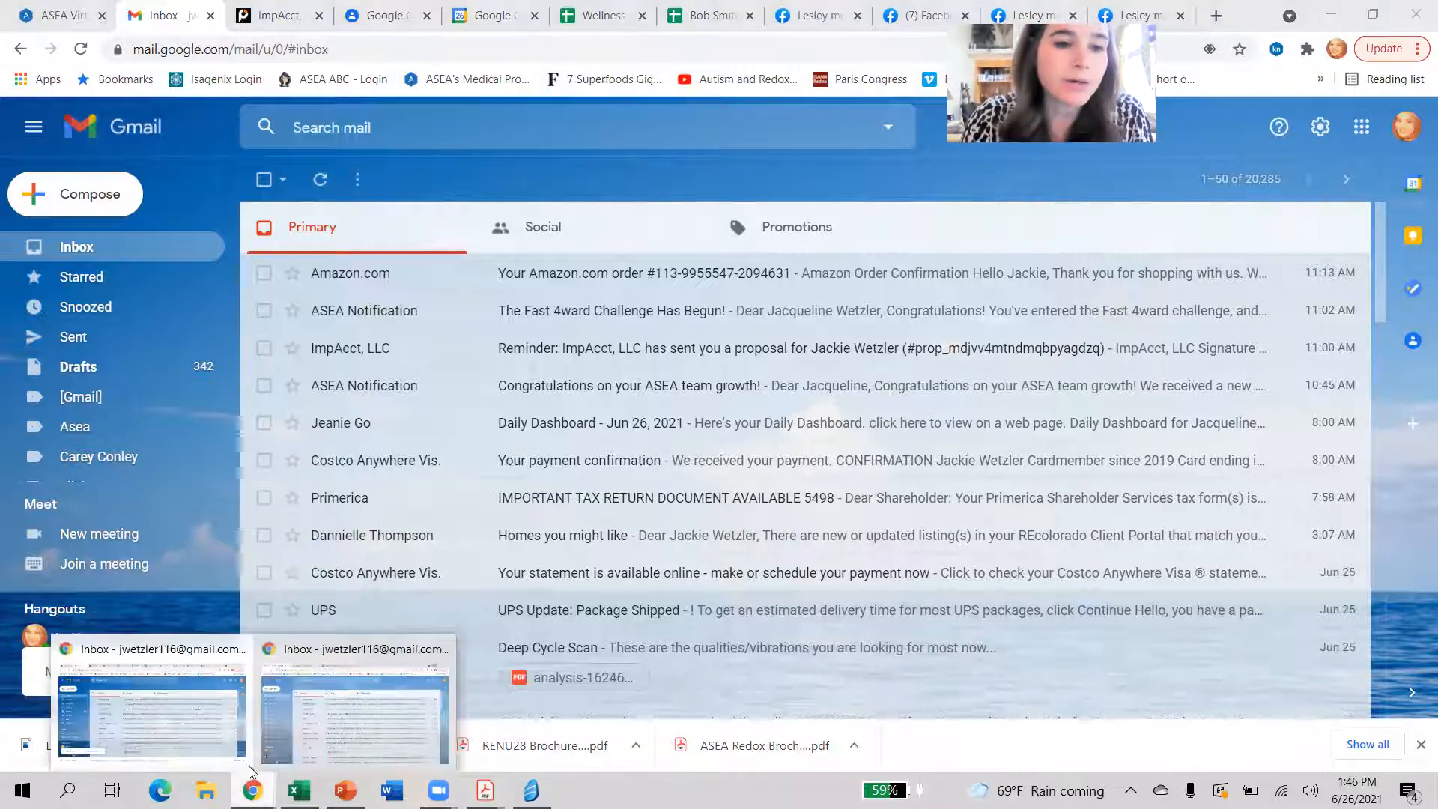
pyautogui.click(324, 708)
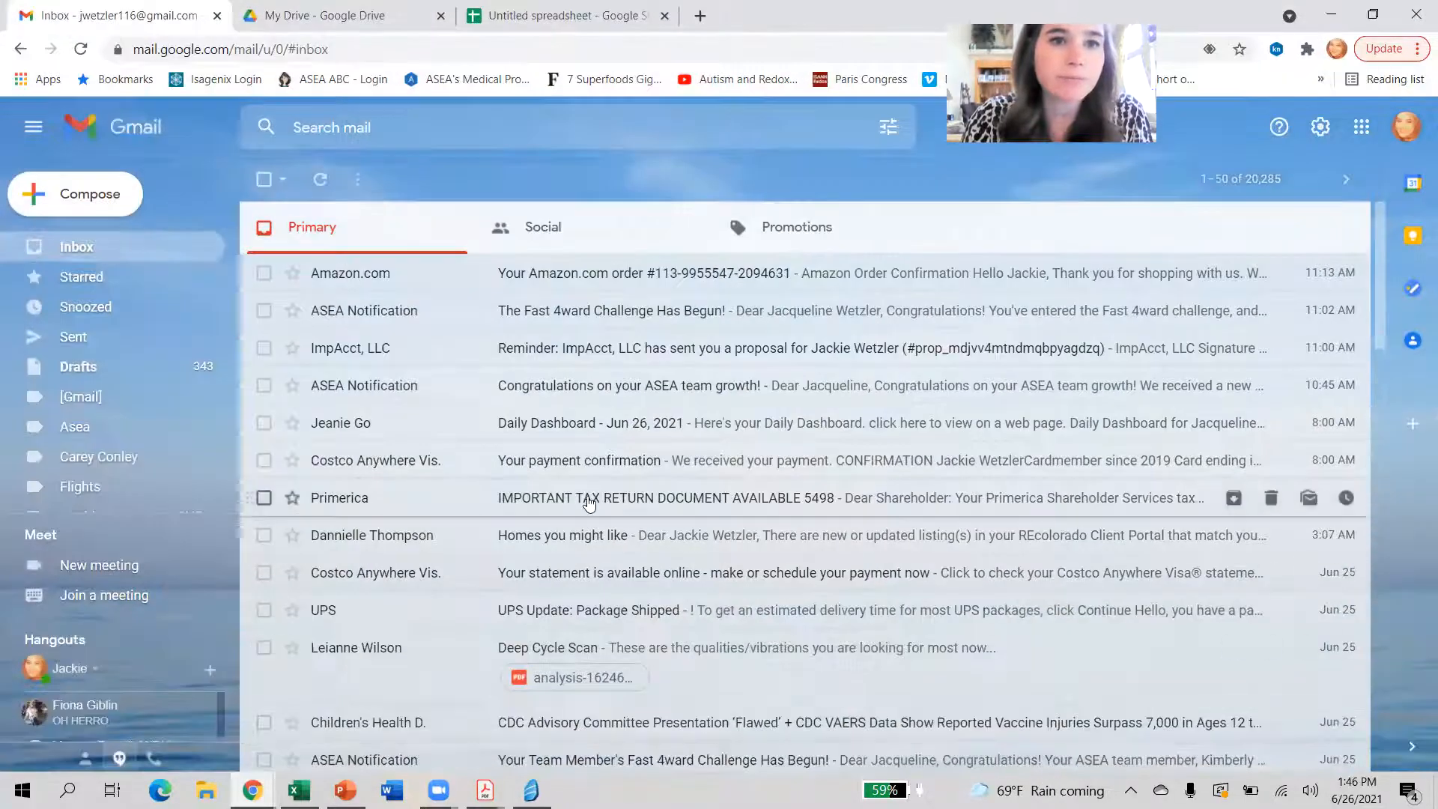
pyautogui.click(1363, 128)
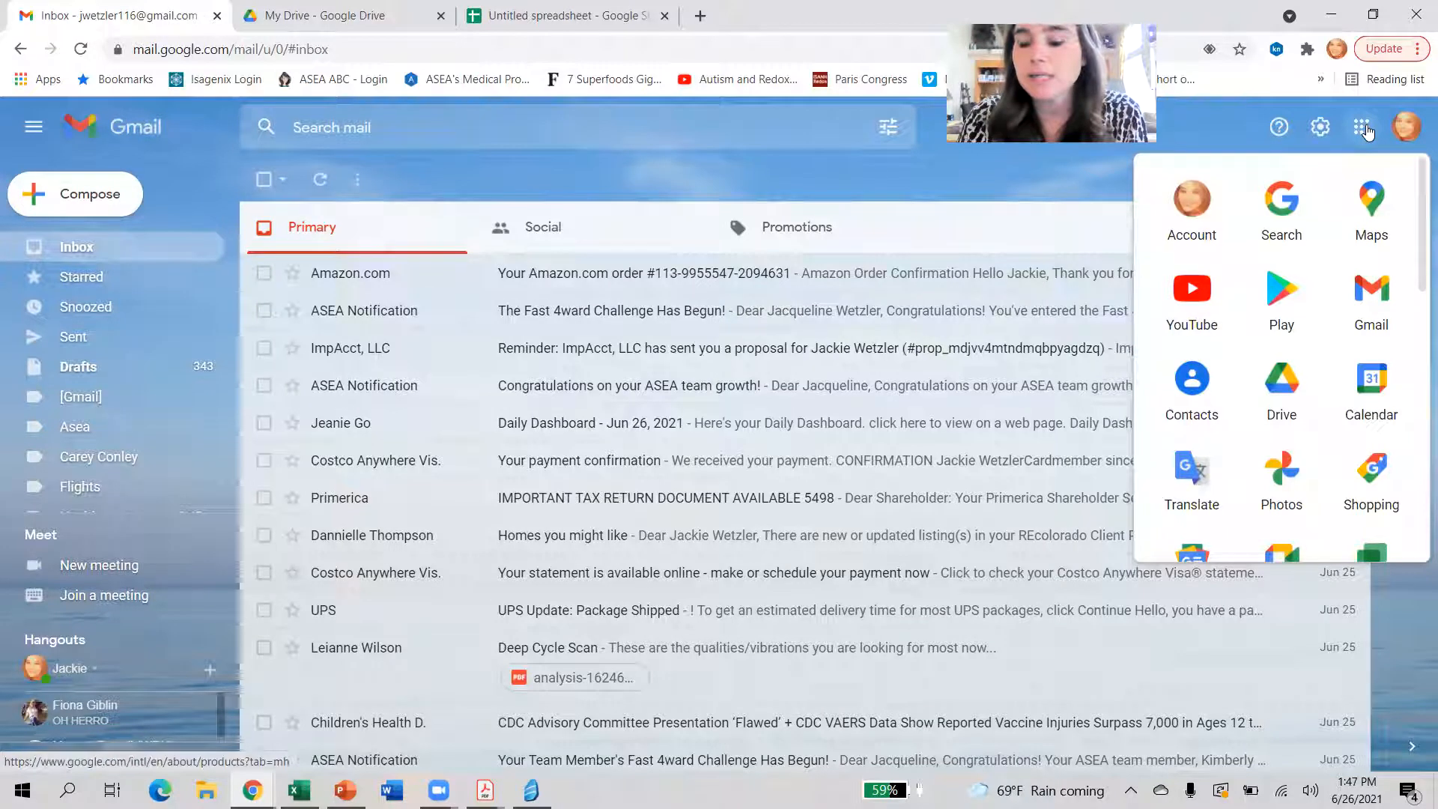
pyautogui.click(1289, 369)
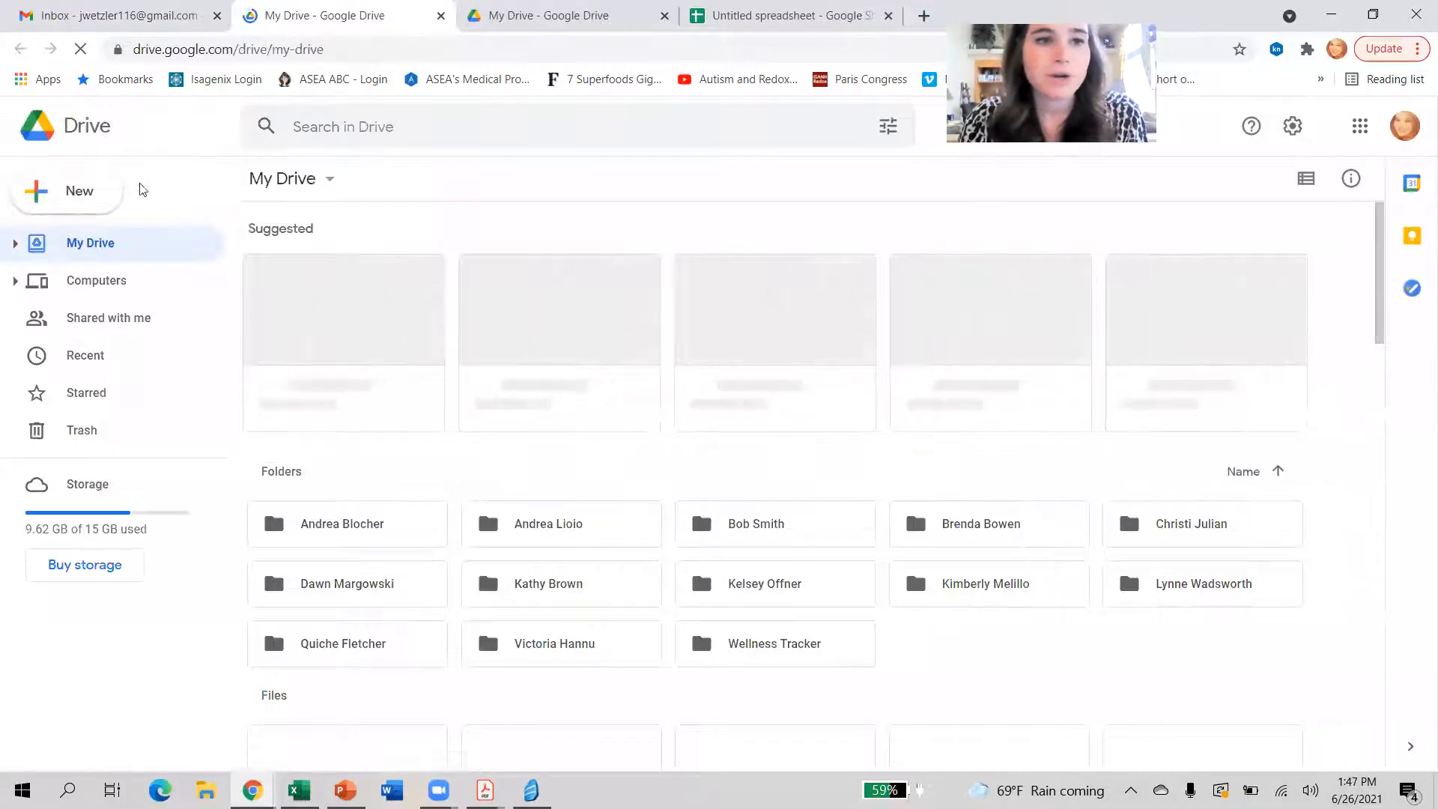
pyautogui.click(110, 201)
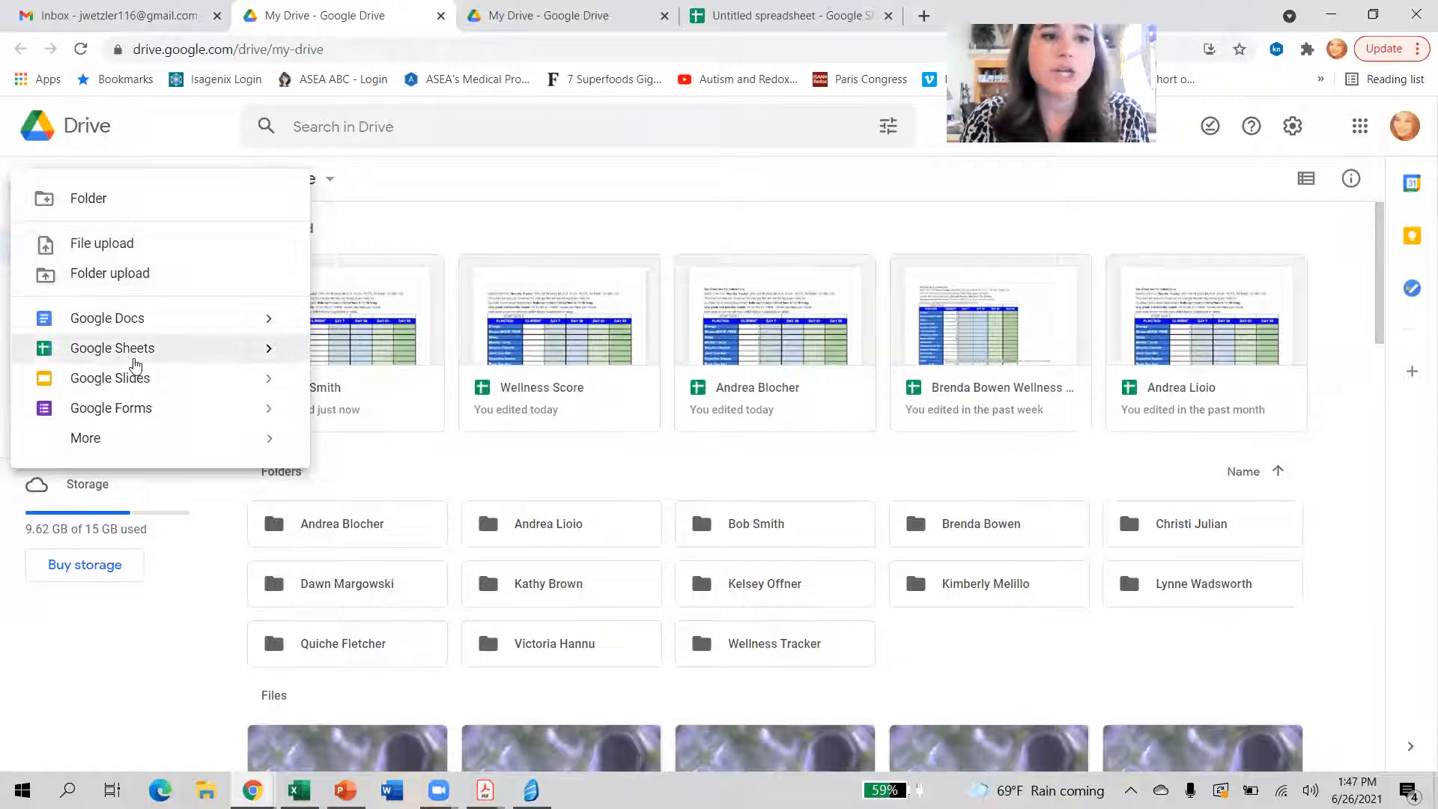
pyautogui.click(135, 365)
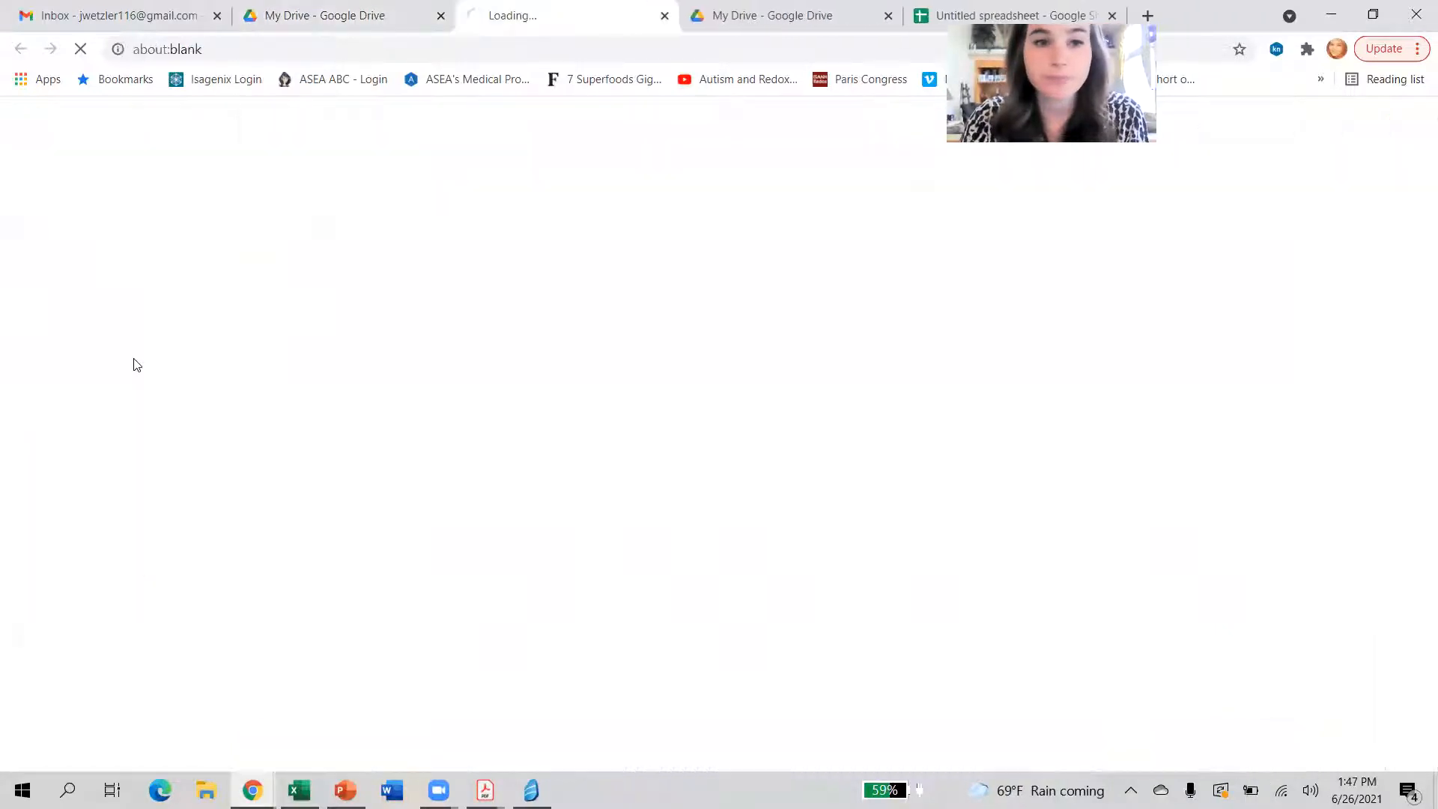